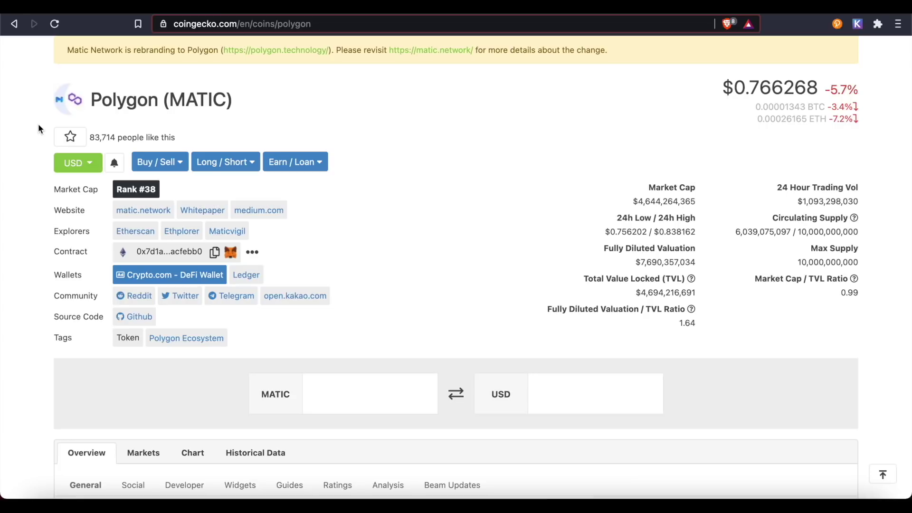
Review Polygon's price changes, chart and market stats on its CoinGecko page.
scroll(38, 124, "down", 10)
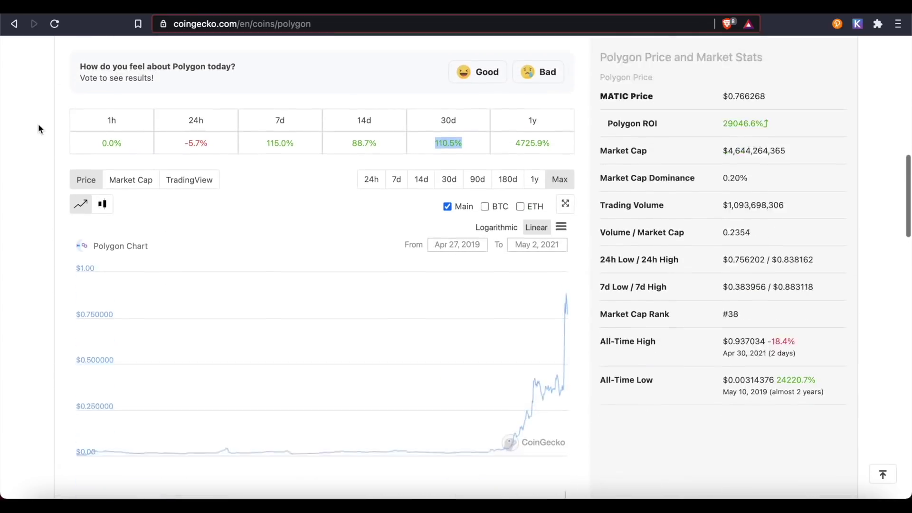
scroll(418, 249, "up", 10)
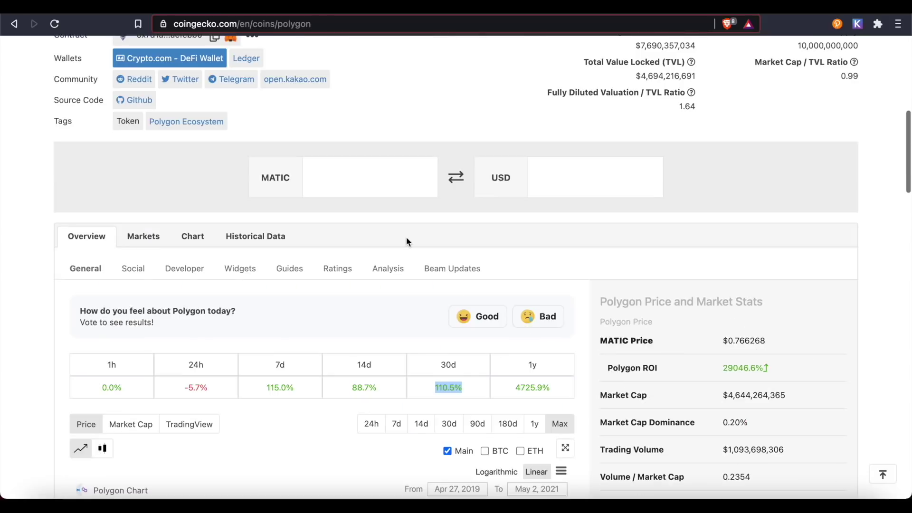
scroll(406, 237, "up", 3)
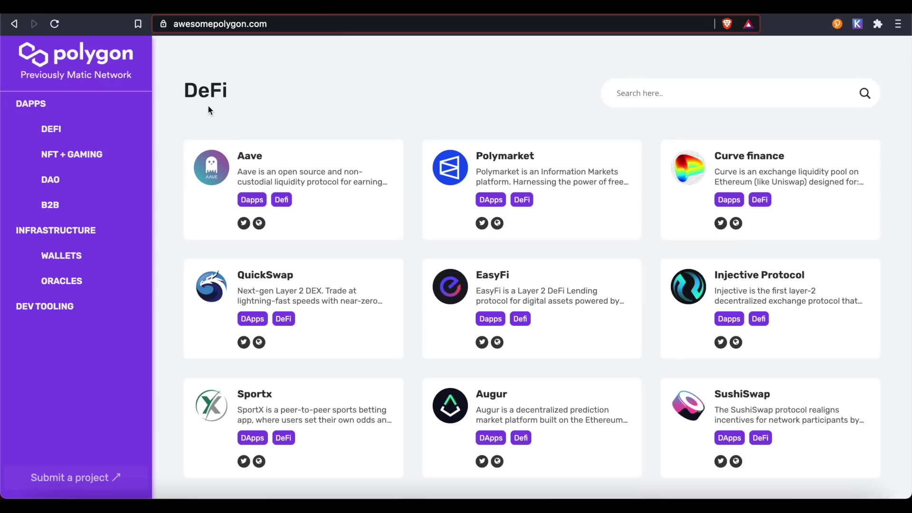
Look through the DeFi projects listed on awesomepolygon.com.
scroll(207, 108, "down", 6)
scroll(209, 110, "down", 10)
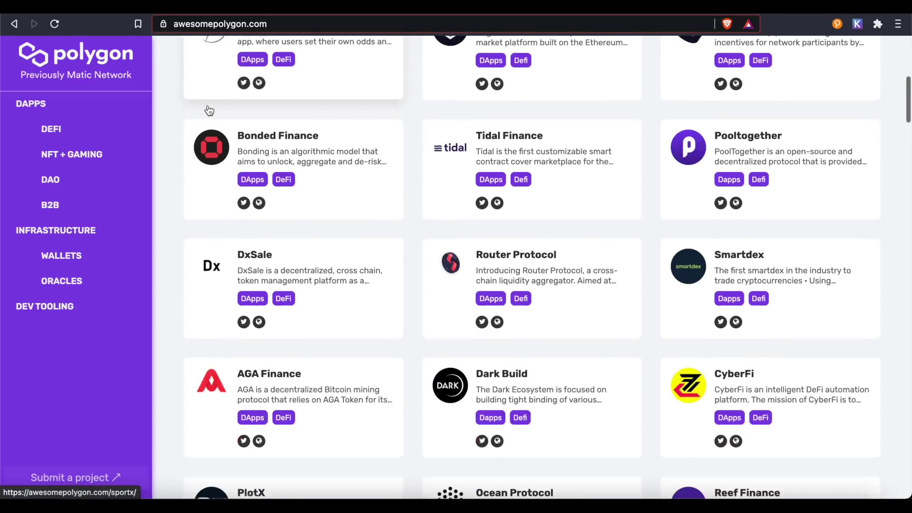
scroll(208, 109, "down", 11)
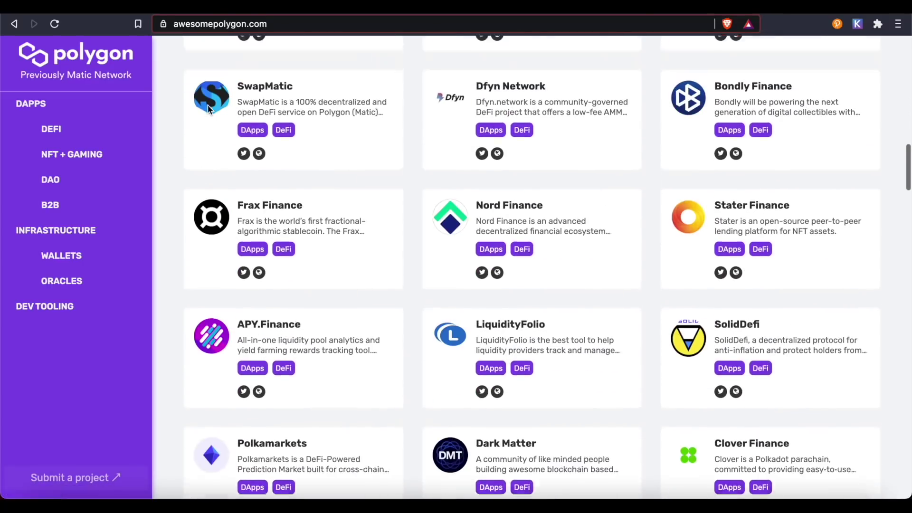
scroll(209, 110, "up", 9)
scroll(209, 110, "up", 8)
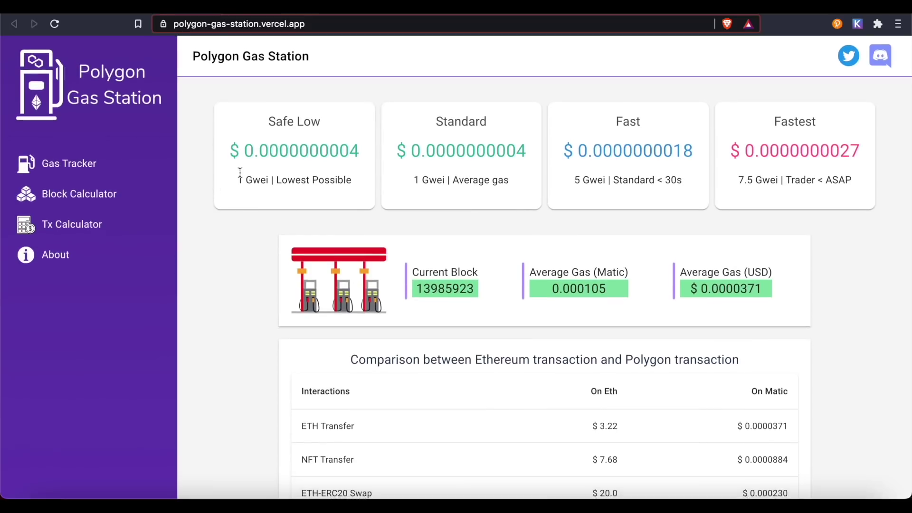
Examine the Safe Low and Standard gas prices on Polygon Gas Station.
left_click_drag(245, 151, 545, 196)
left_click(402, 147)
left_click(545, 196)
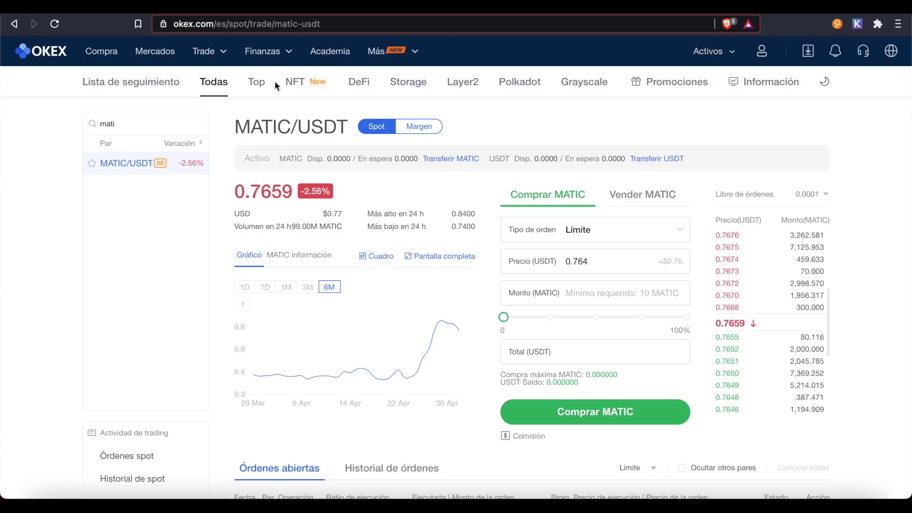
Switch to the Matic docs page on configuring Metamask and open the Custom RPC network form in the MetaMask wallet.
left_click(292, 13)
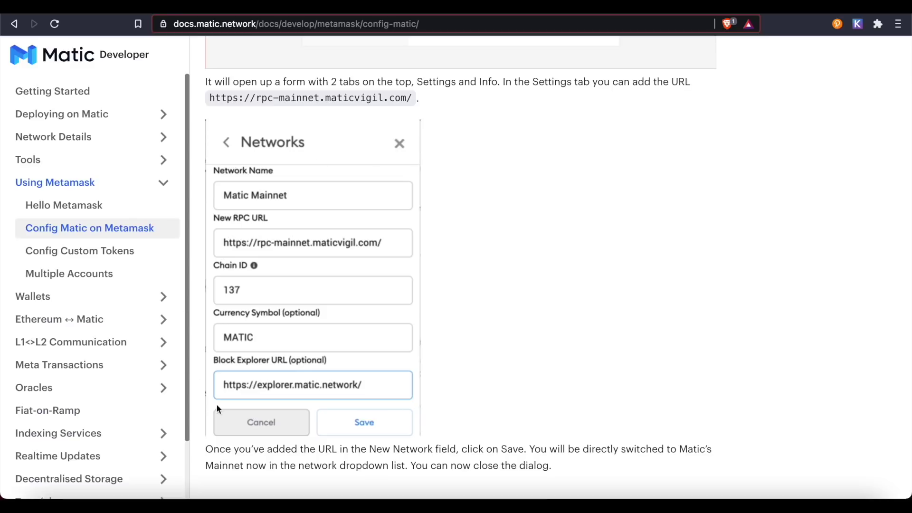
left_click(878, 24)
left_click(785, 110)
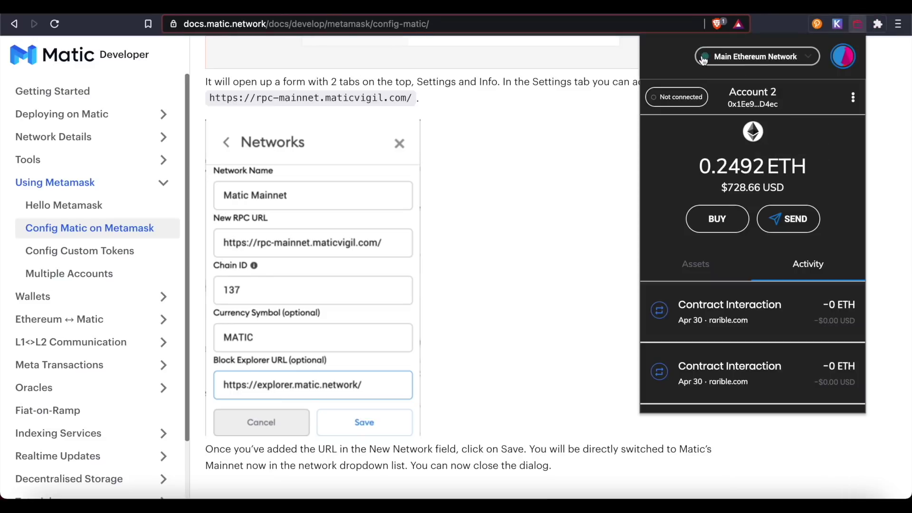
left_click(789, 58)
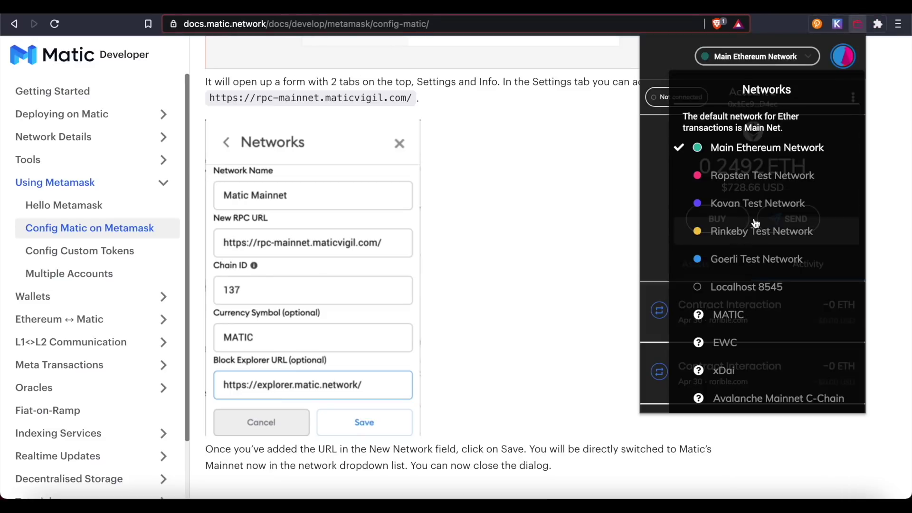
scroll(756, 223, "down", 2)
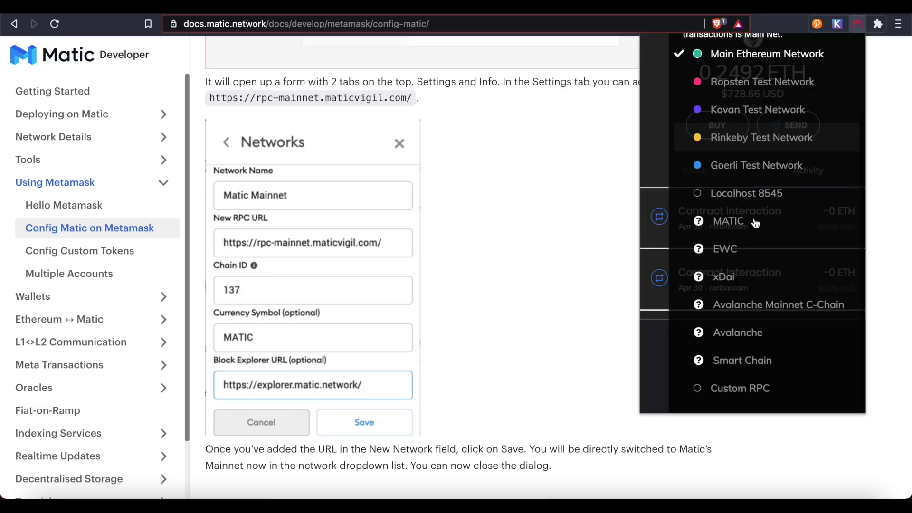
left_click(732, 390)
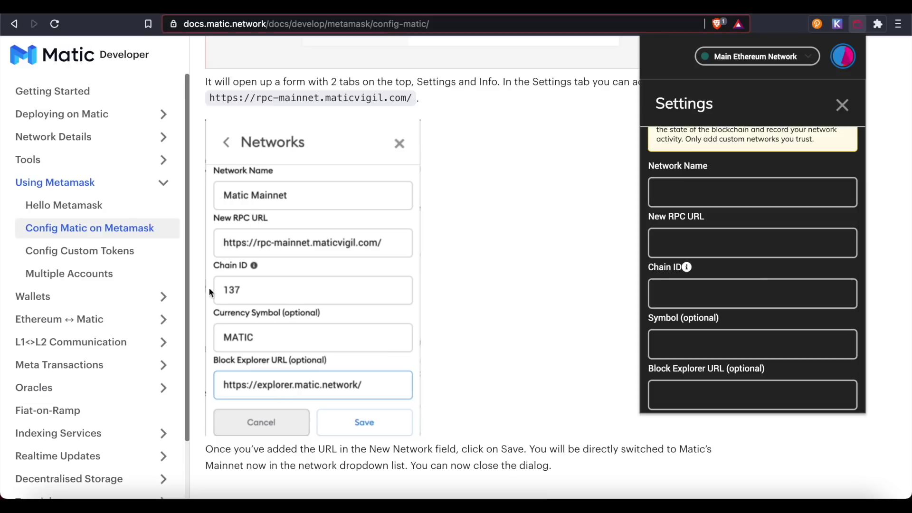
left_click(682, 196)
type("Matic")
left_click(660, 242)
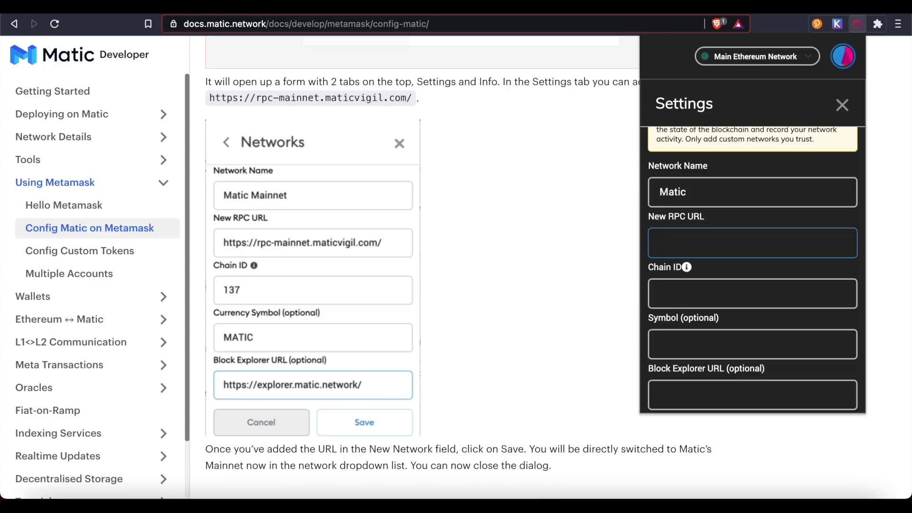
type("http://rpc-mainet.maticvigil.com")
key("Tab")
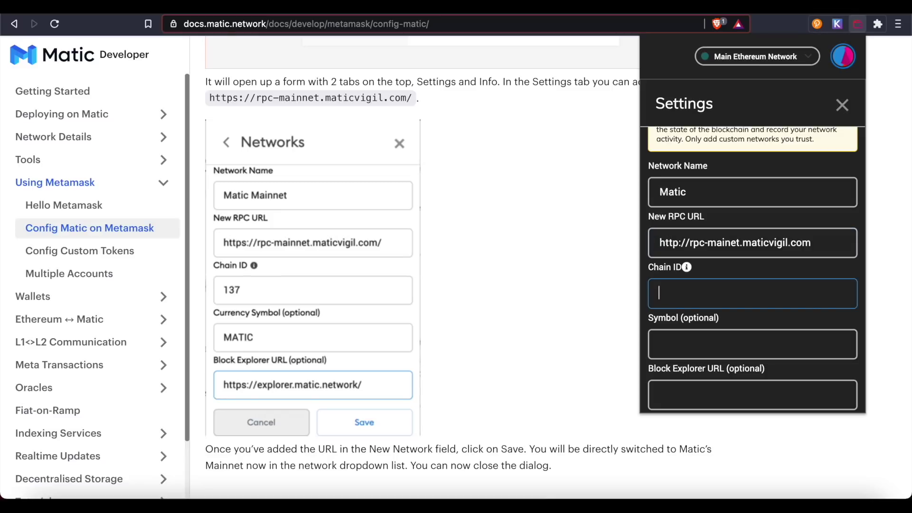
type("137")
key("Tab")
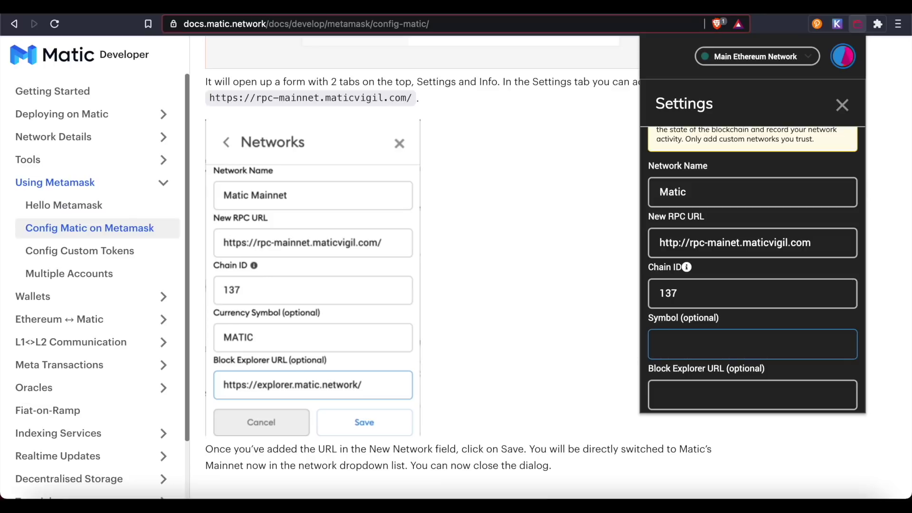
type("MATIC")
scroll(669, 233, "down", 2)
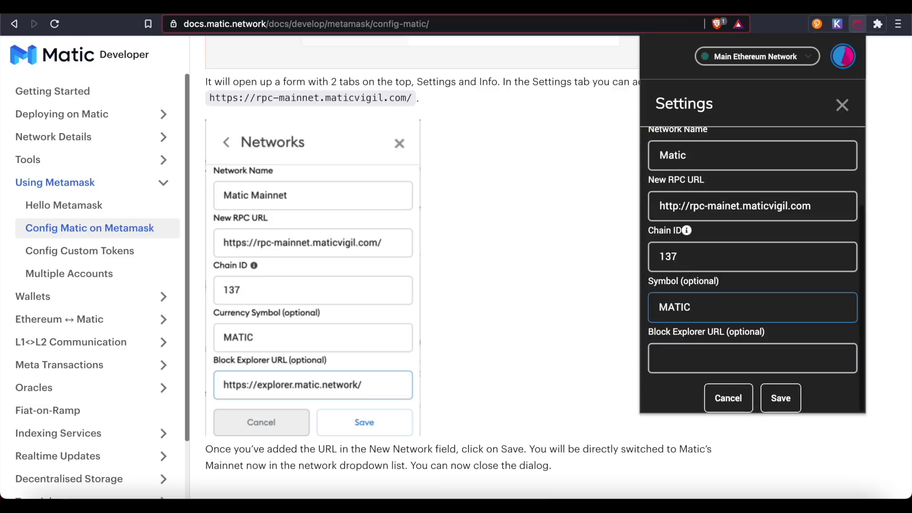
left_click(692, 353)
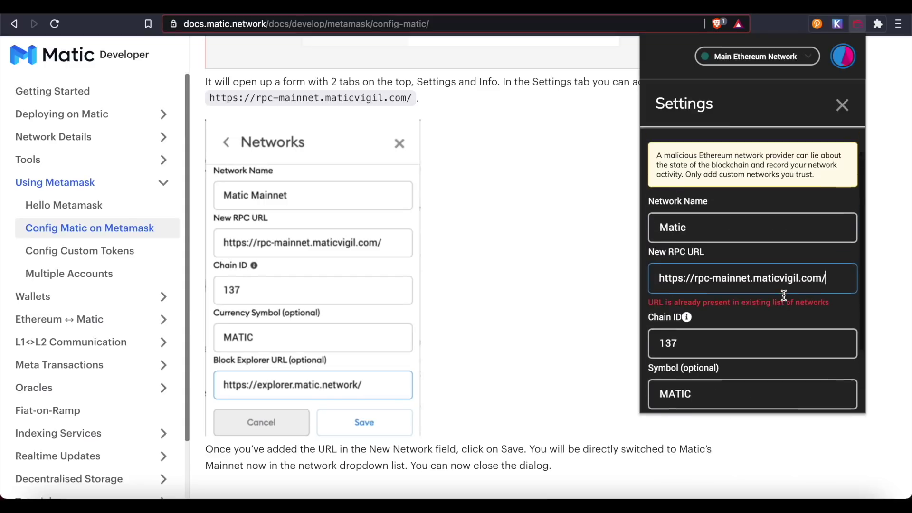
scroll(784, 296, "up", 1)
scroll(784, 295, "down", 1)
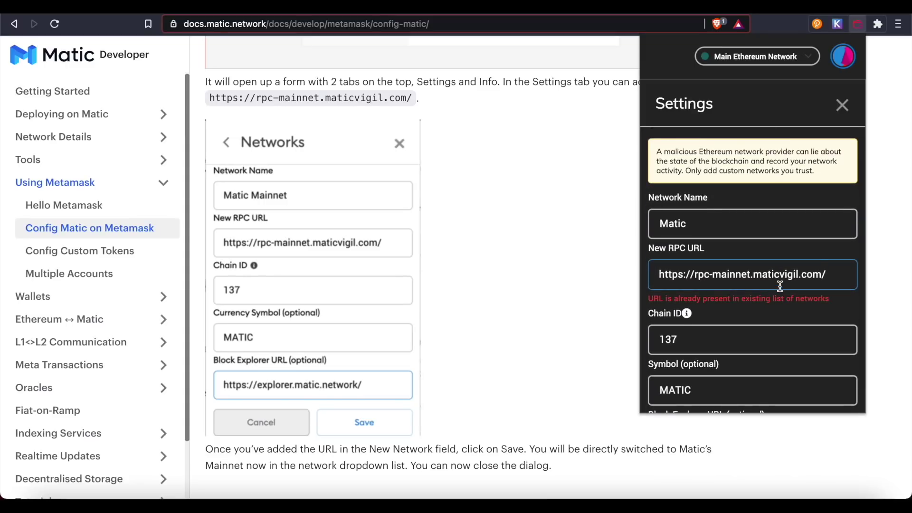
scroll(781, 290, "down", 2)
left_click_drag(653, 260, 766, 260)
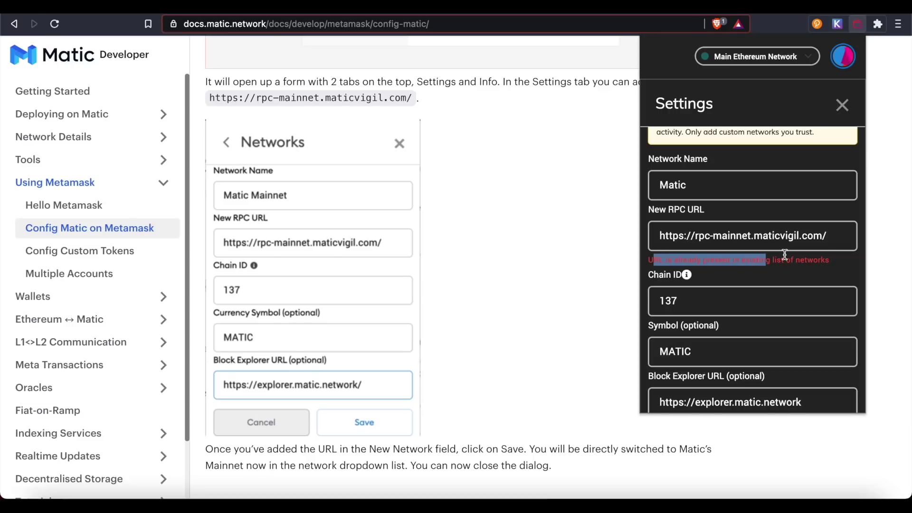
left_click(832, 241)
key("BackSpace")
scroll(792, 366, "down", 1)
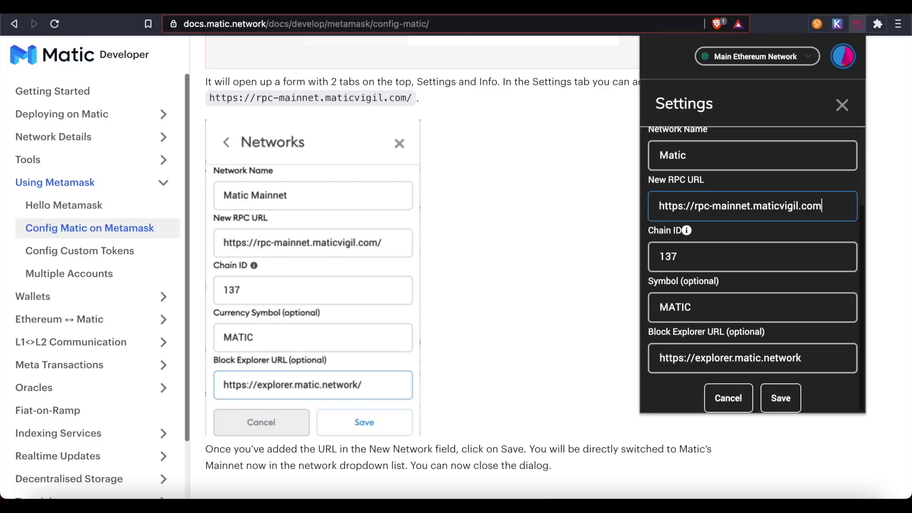
Save the Matic custom network and close the wallet settings.
left_click(776, 400)
scroll(774, 244, "up", 5)
left_click(842, 107)
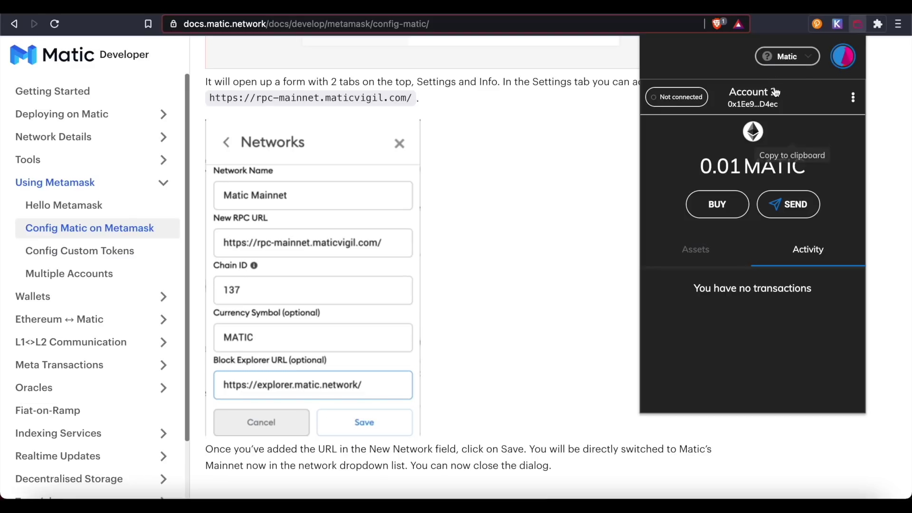
Check the account's MATIC balance, switch the wallet back to Main Ethereum Network and close it.
left_click_drag(701, 167, 807, 167)
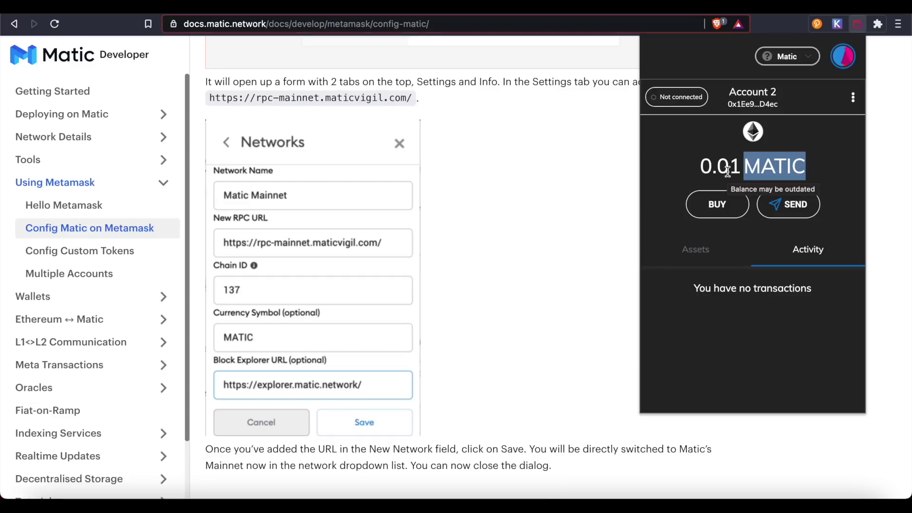
left_click_drag(701, 168, 739, 168)
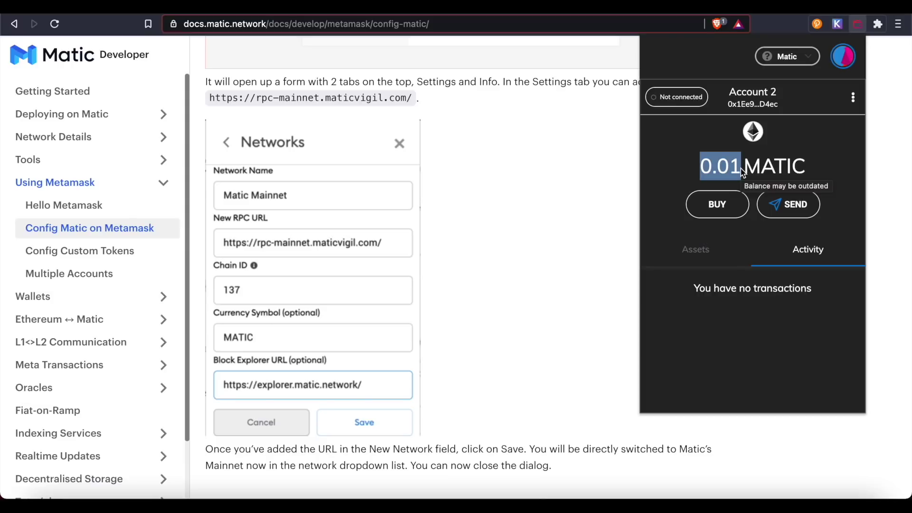
left_click(808, 60)
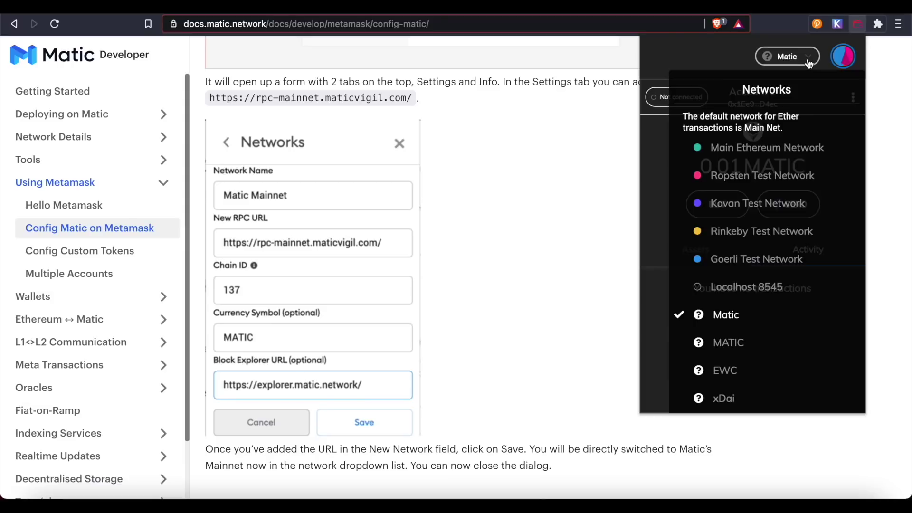
left_click(762, 151)
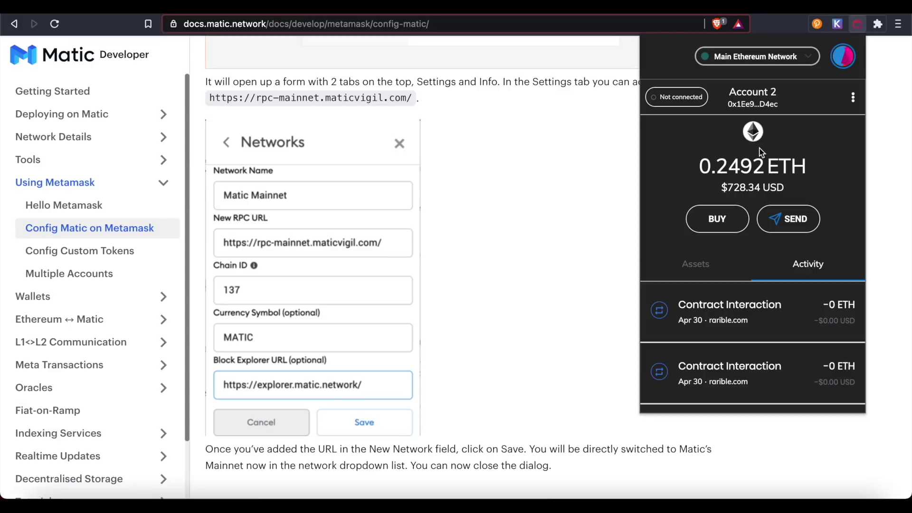
left_click(585, 158)
Log in to wallet.matic.network with Metamask by signing the request, and check the Matic Mainnet balance.
left_click(335, 14)
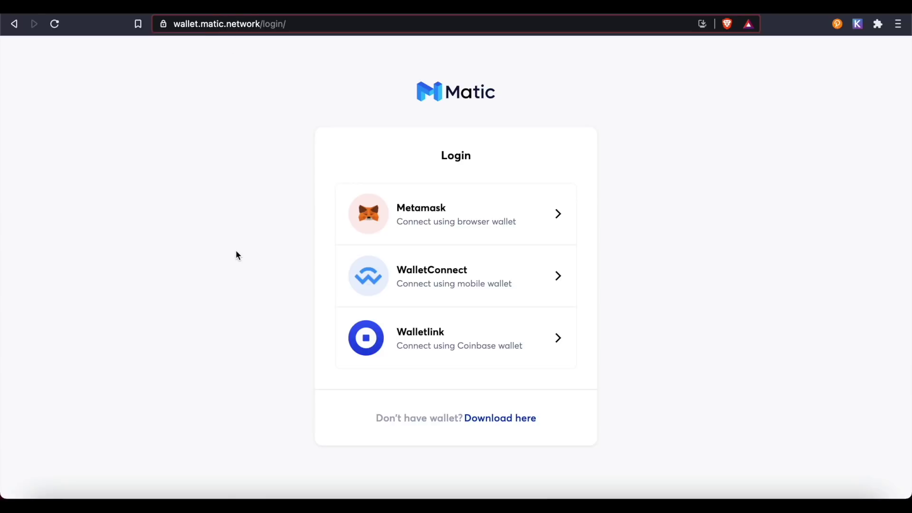
left_click(462, 210)
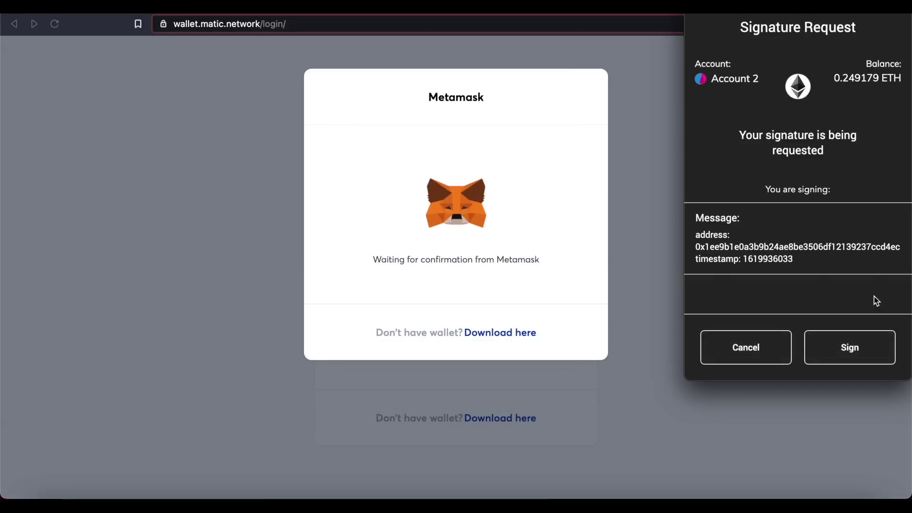
left_click(855, 345)
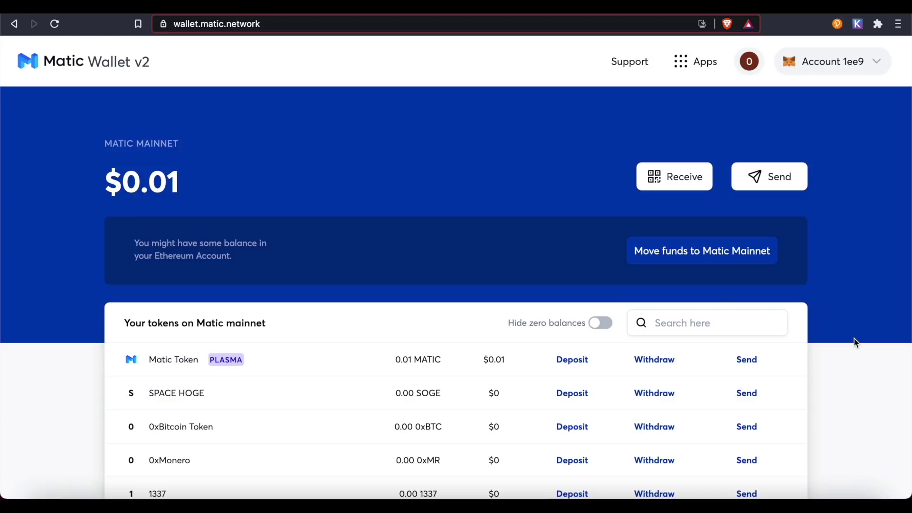
left_click_drag(181, 184, 125, 183)
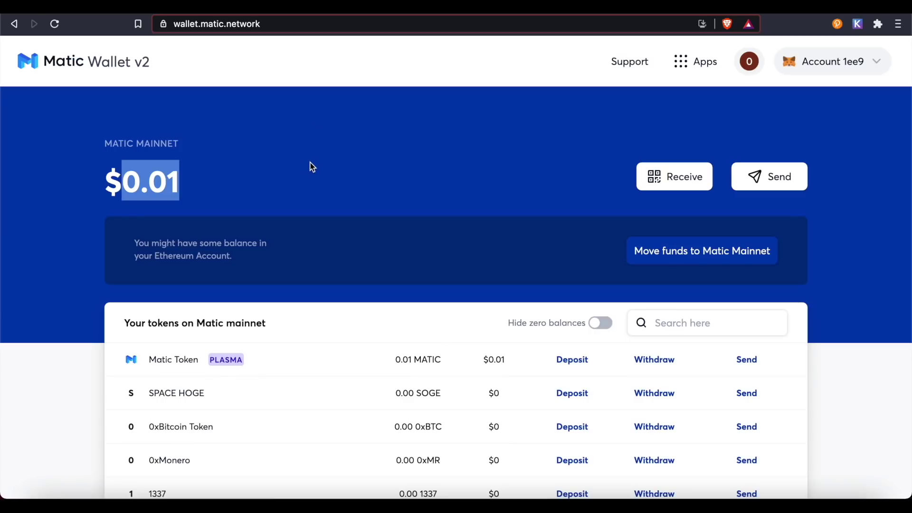
left_click(313, 167)
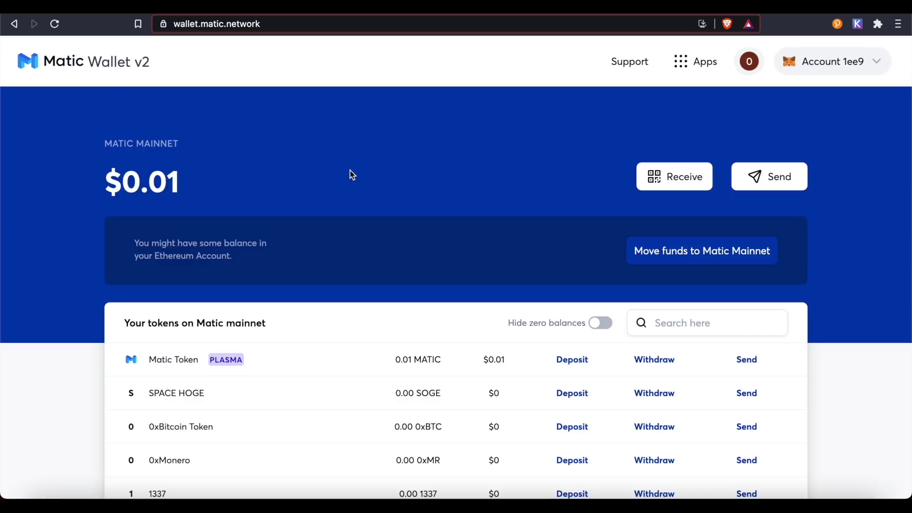
Search the wallet's tokens for eth, open the deposit for Ether (PoS-WETH) and check the available Ethereum balance.
scroll(352, 174, "down", 3)
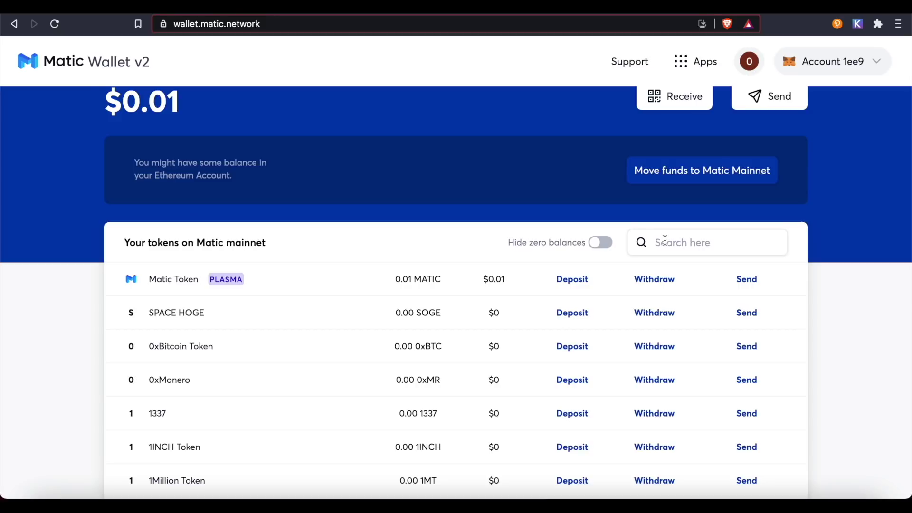
type("eth")
scroll(221, 320, "down", 5)
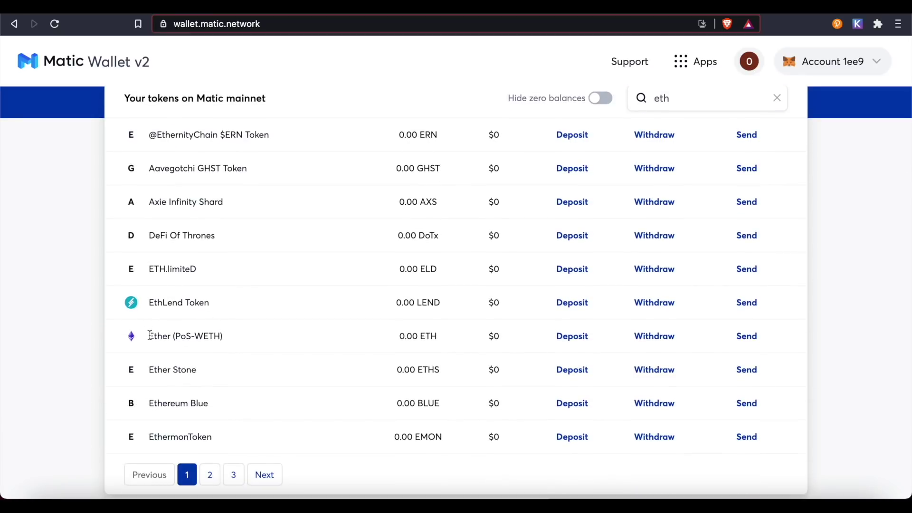
left_click_drag(149, 335, 179, 336)
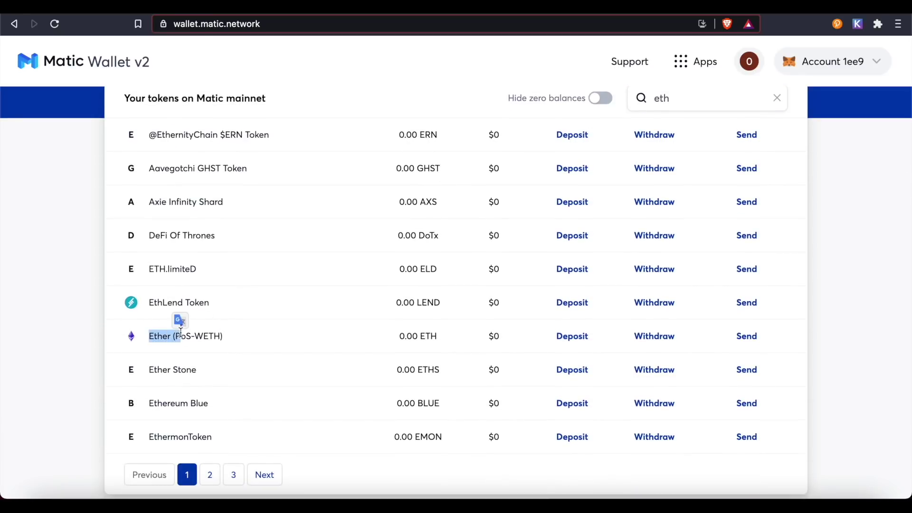
left_click(569, 337)
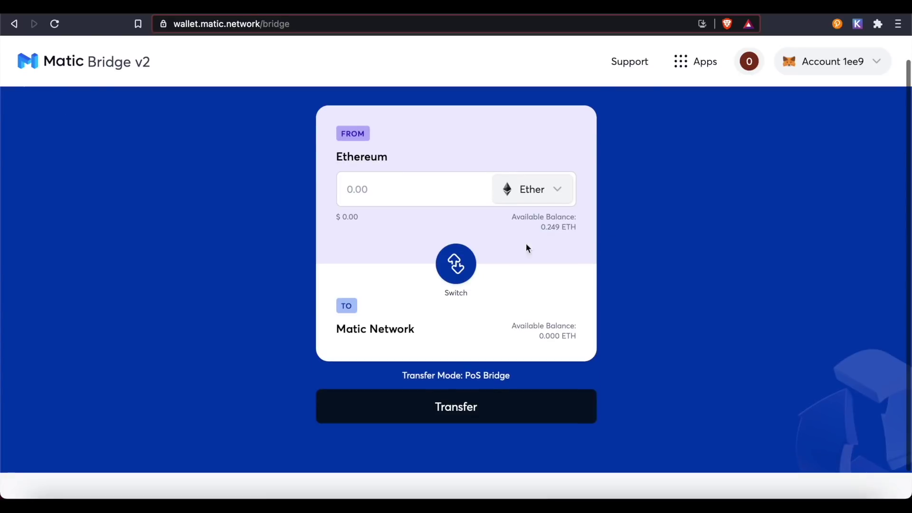
left_click_drag(512, 240, 580, 254)
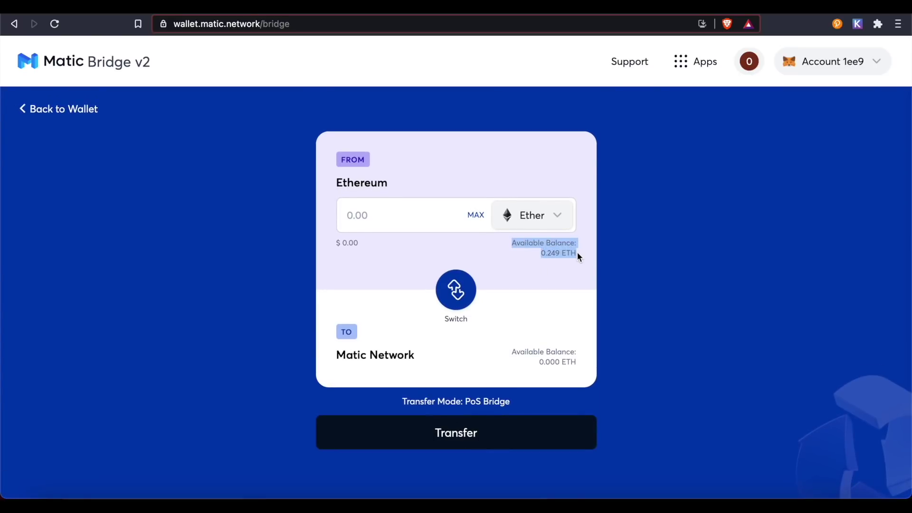
Request a transfer of .1 Ether from Ethereum to the Matic Network and accept the notice about supported uses.
left_click(419, 215)
type(".1")
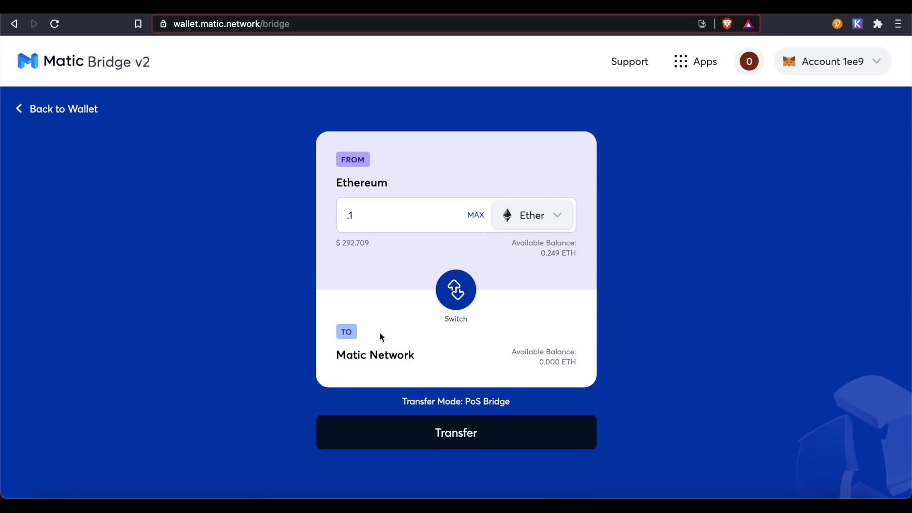
left_click(437, 437)
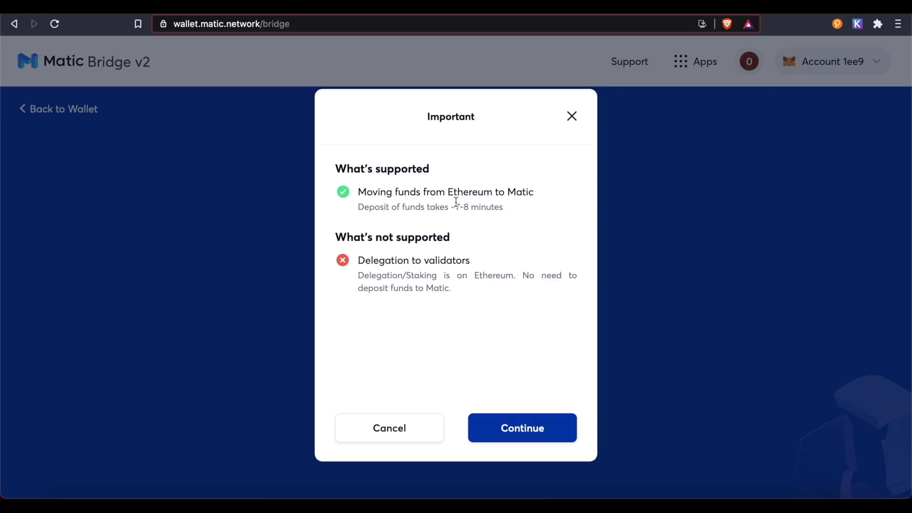
left_click_drag(456, 206, 469, 205)
left_click(534, 426)
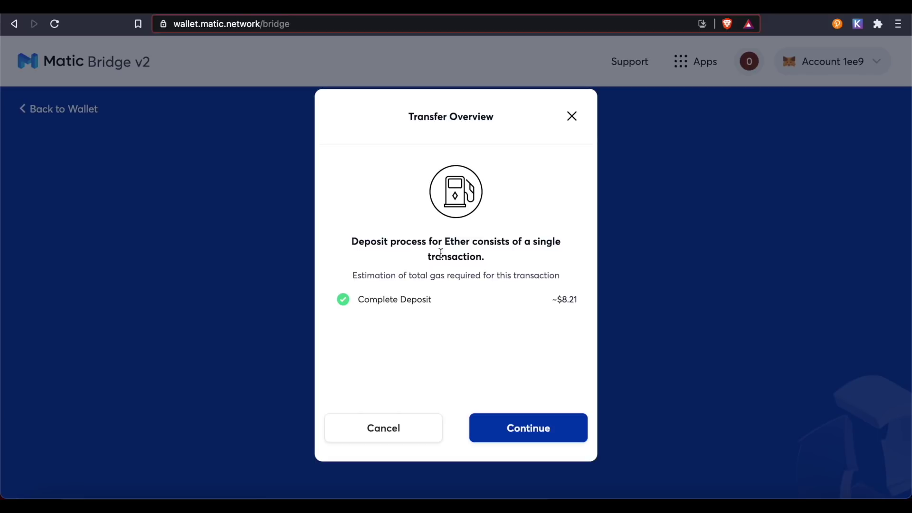
Check the estimated gas cost, continue with the PoS Bridge transfer and confirm the Ether deposit in the wallet.
left_click_drag(561, 297, 575, 299)
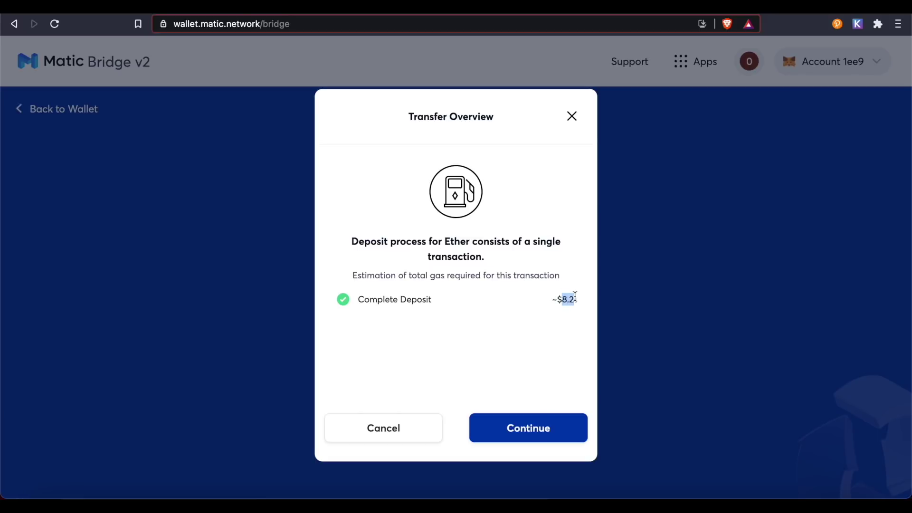
left_click(521, 430)
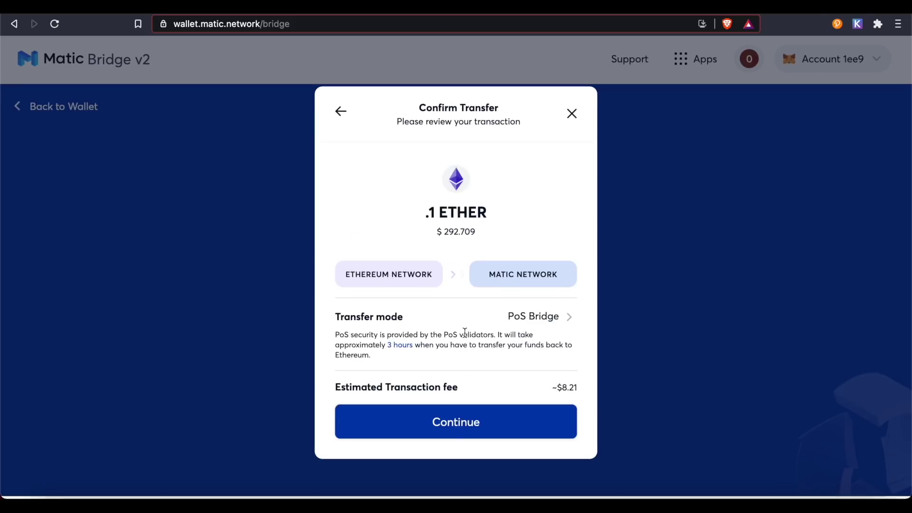
left_click(463, 425)
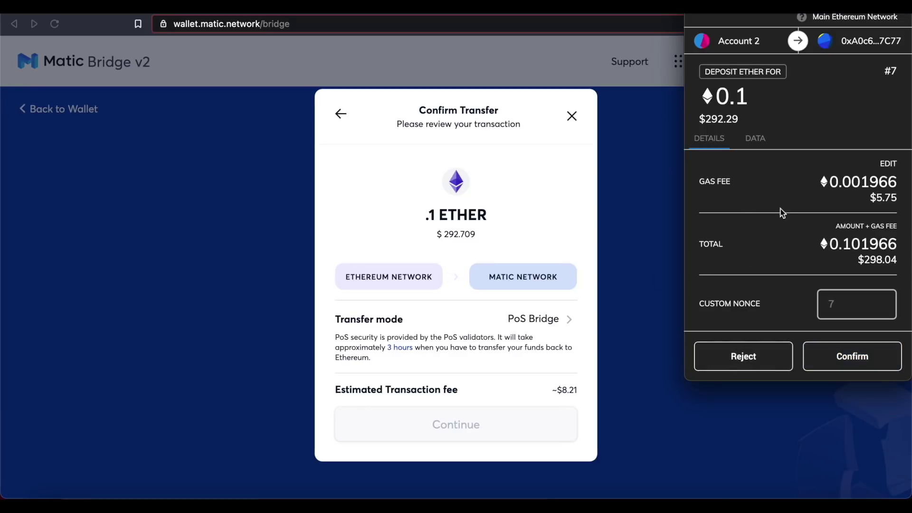
left_click(851, 357)
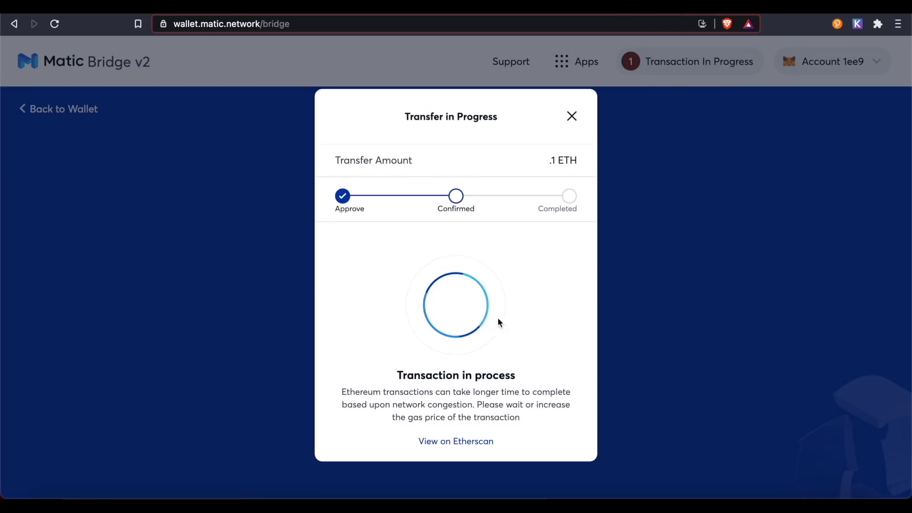
View the deposit transaction on Etherscan, check its estimated confirmation duration, and close the bridge's transfer progress dialog.
left_click(449, 444)
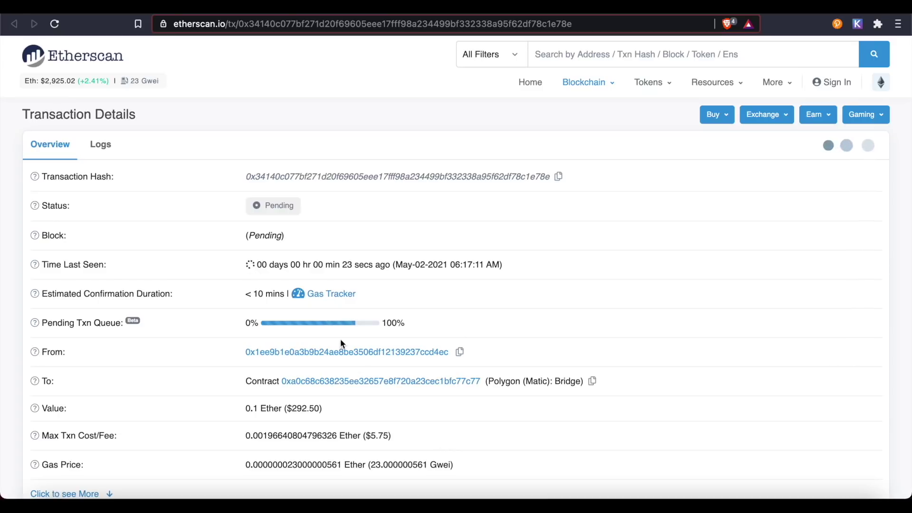
left_click_drag(284, 294, 250, 294)
left_click(235, 296)
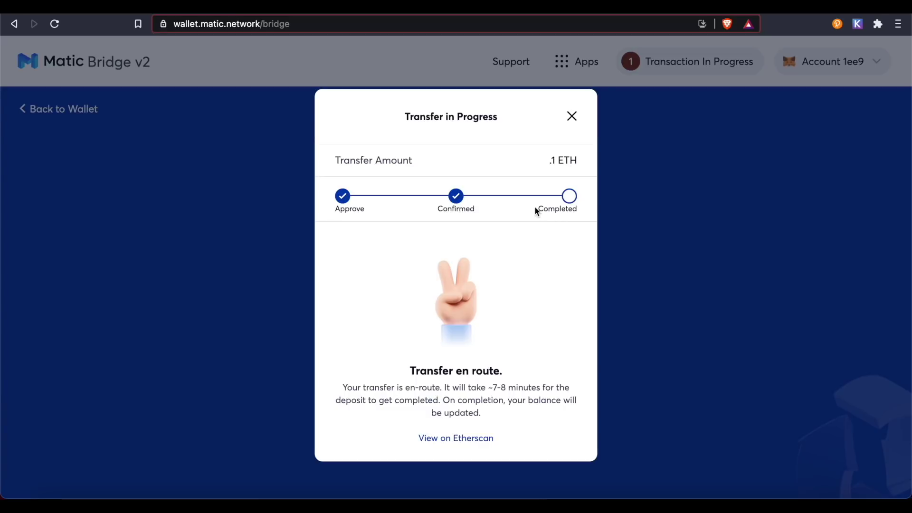
left_click(573, 118)
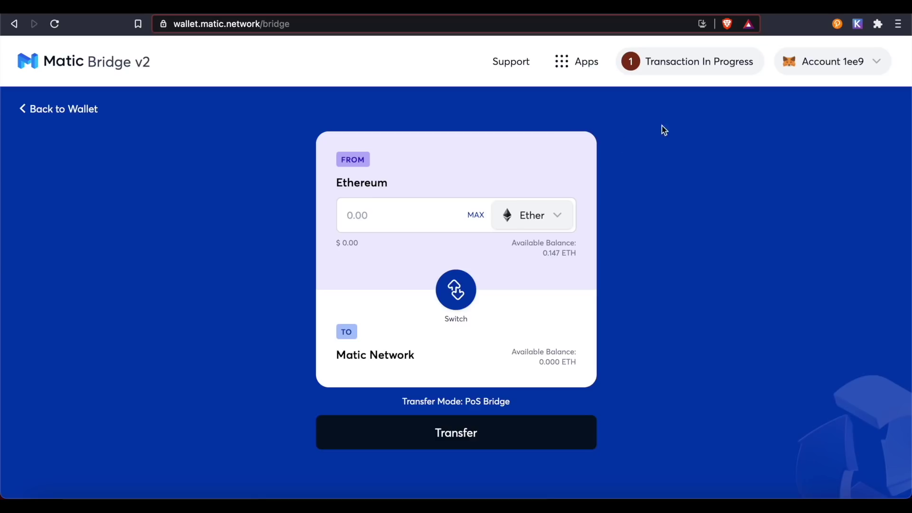
Return to the Matic wallet overview, hide tokens with zero balances and check the Matic Mainnet balance.
left_click(670, 62)
left_click(22, 109)
scroll(72, 183, "down", 1)
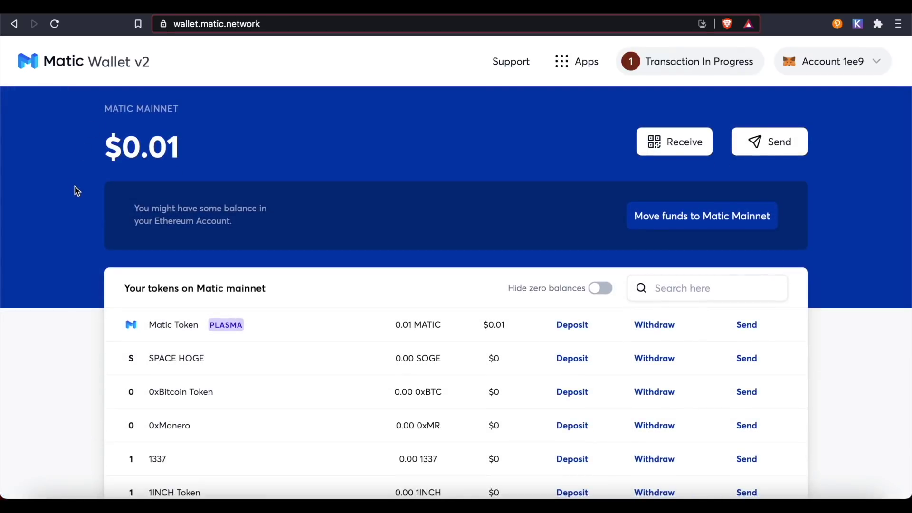
left_click(604, 290)
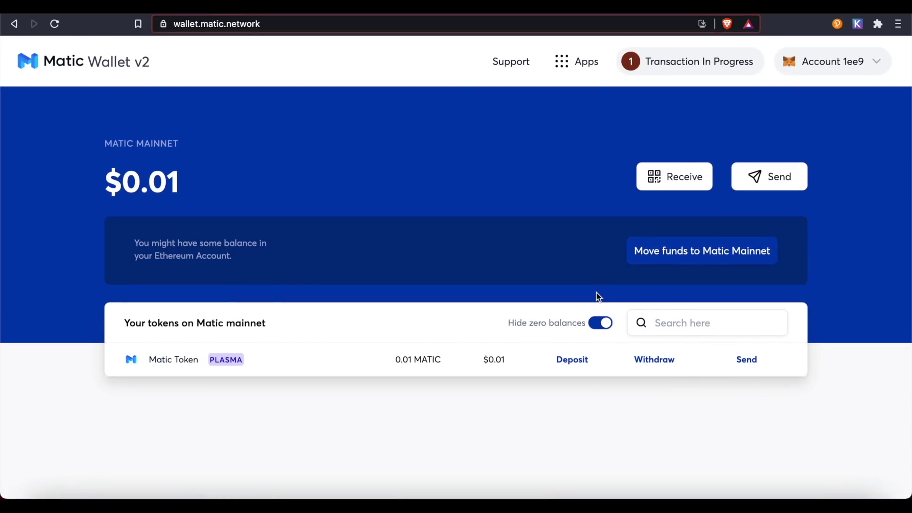
left_click_drag(109, 183, 176, 180)
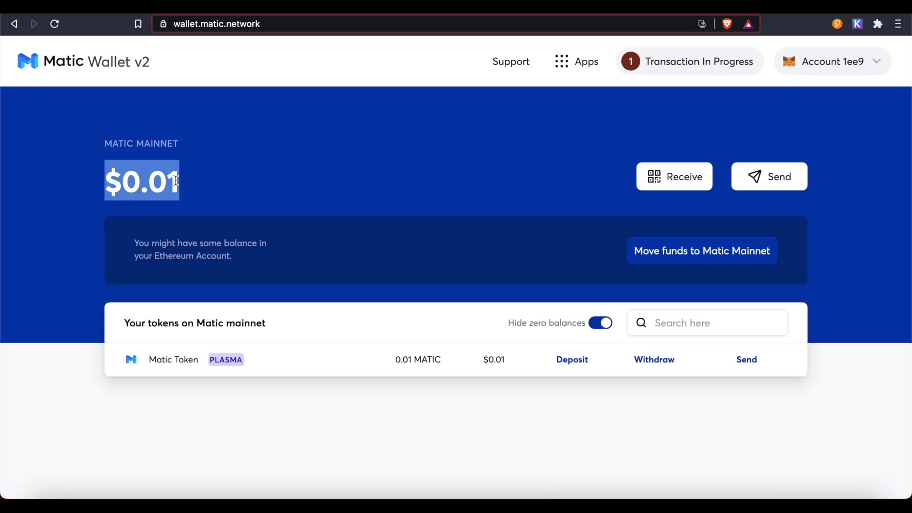
left_click(514, 146)
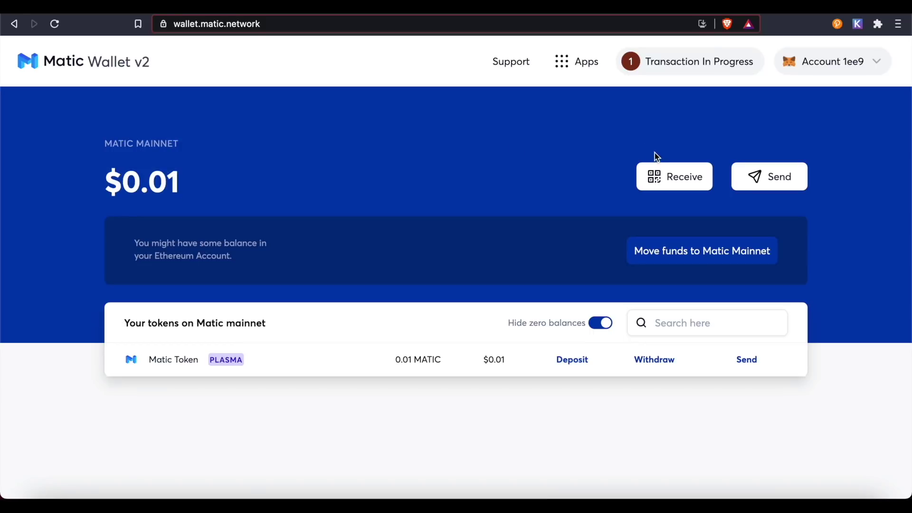
Check the status of the pending Ether deposit and the Matic Mainnet balance once it completes.
left_click(662, 68)
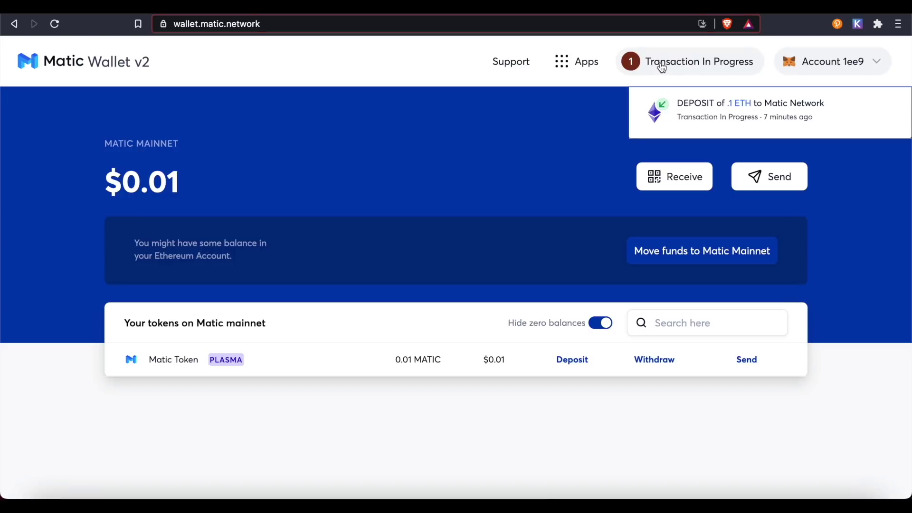
left_click(711, 119)
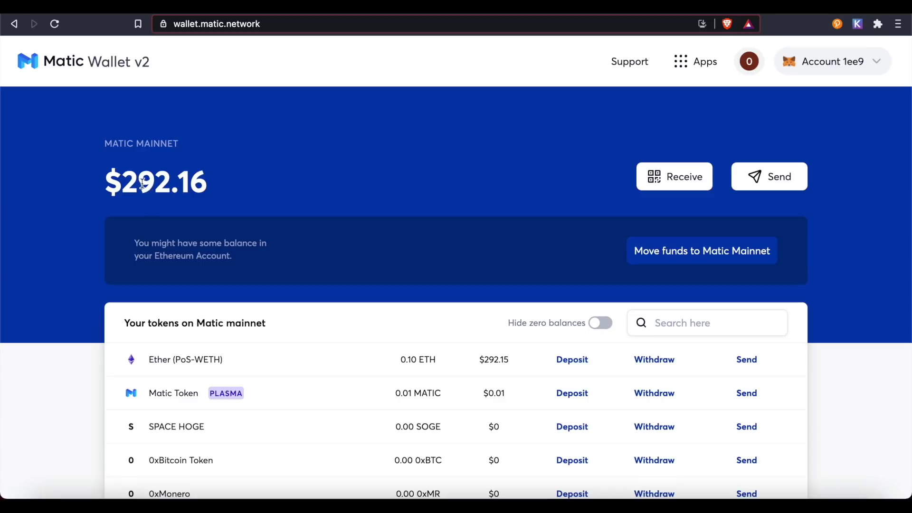
left_click_drag(122, 182, 204, 182)
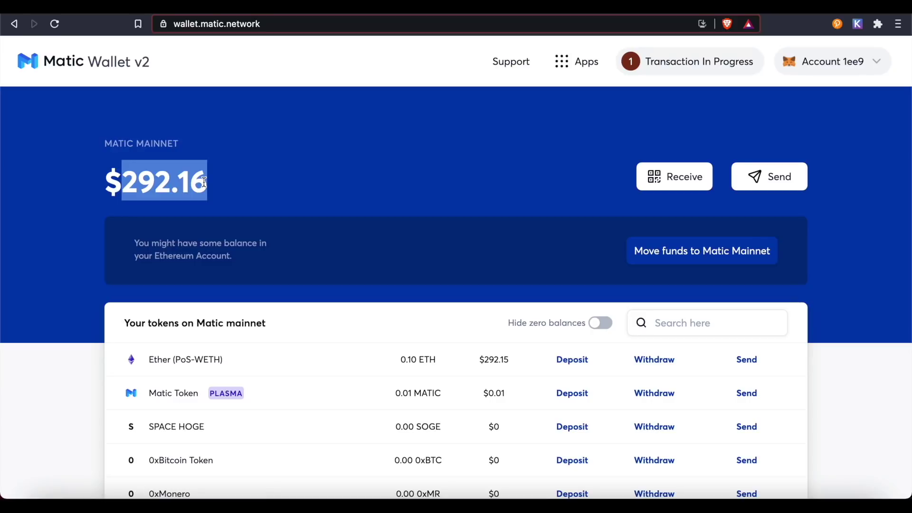
Switch the Crypto Wallets extension from Main Ethereum Network to the custom MATIC network and close it.
left_click(878, 28)
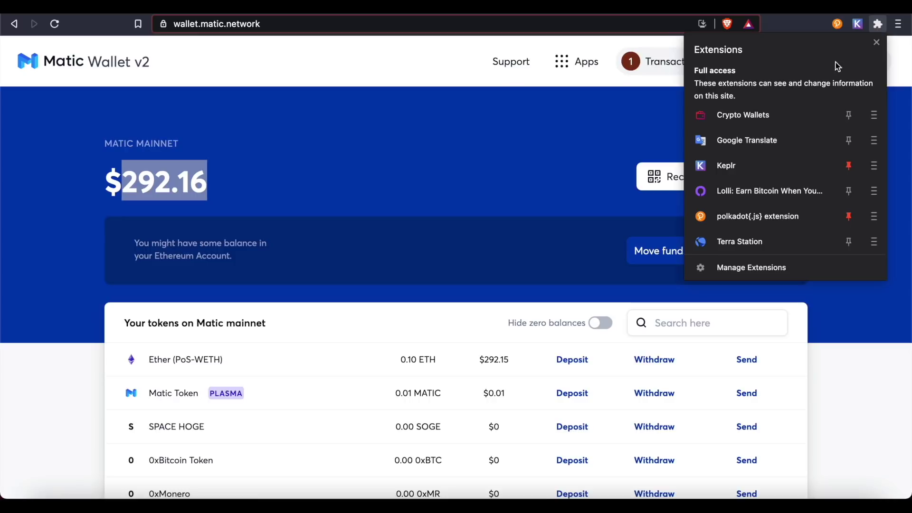
left_click(791, 112)
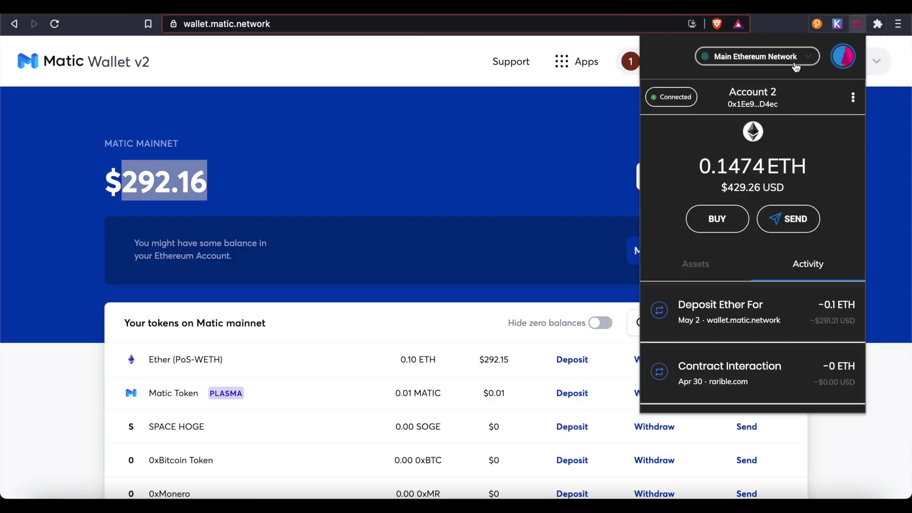
left_click(791, 60)
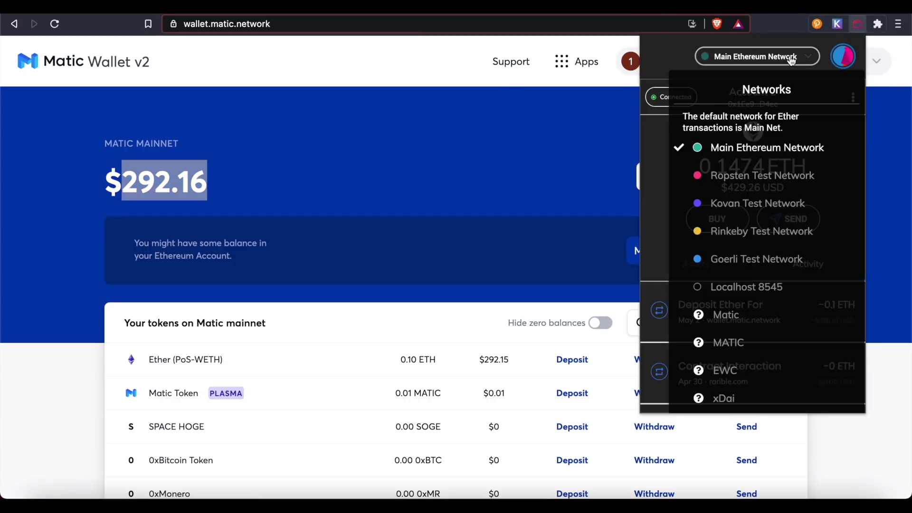
scroll(767, 247, "down", 2)
left_click(756, 291)
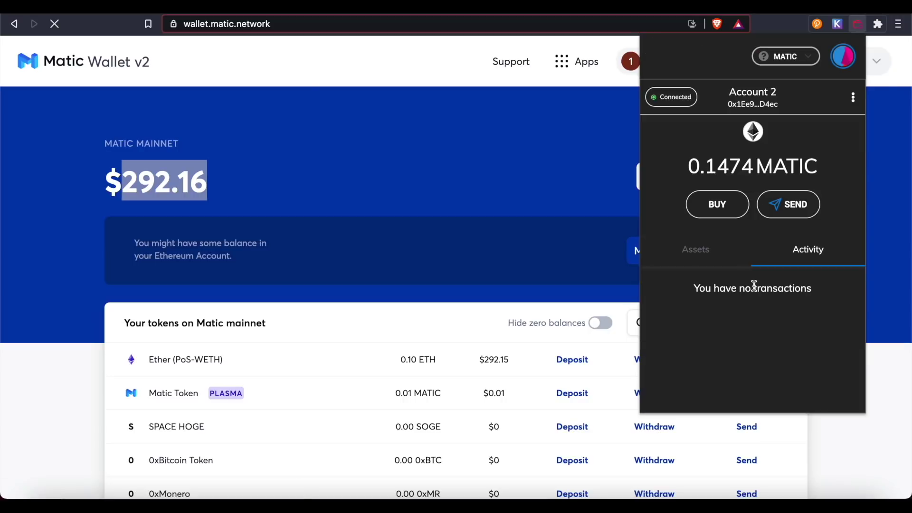
left_click(557, 175)
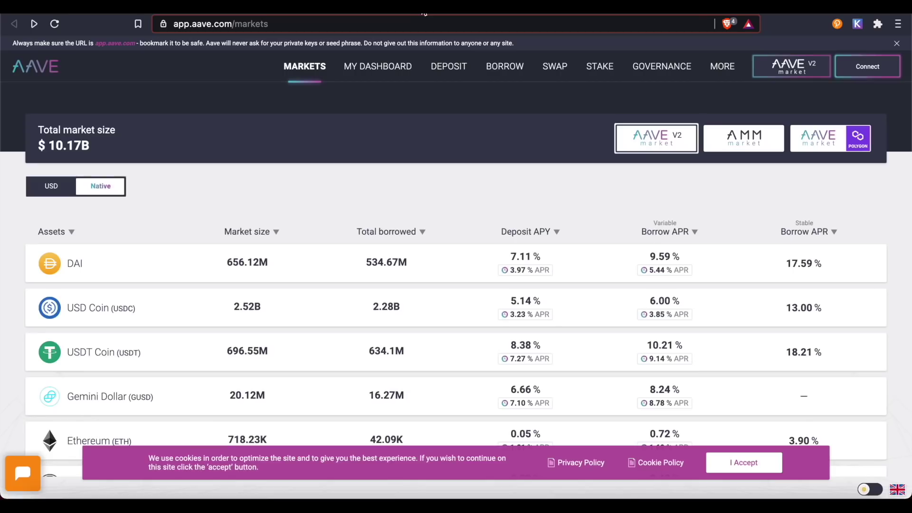
Look over the Aave markets, switch to QuickSwap, reload it and choose ETH as the token to swap from.
scroll(366, 256, "down", 1)
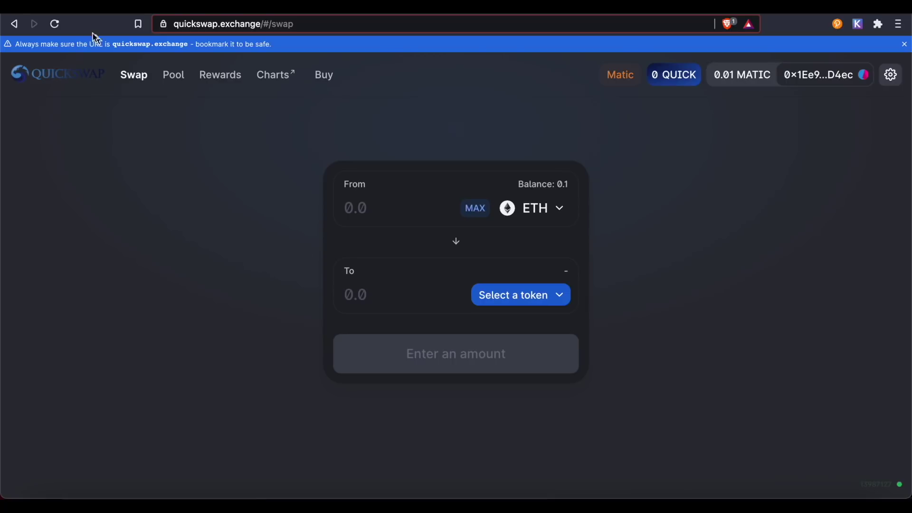
left_click(55, 27)
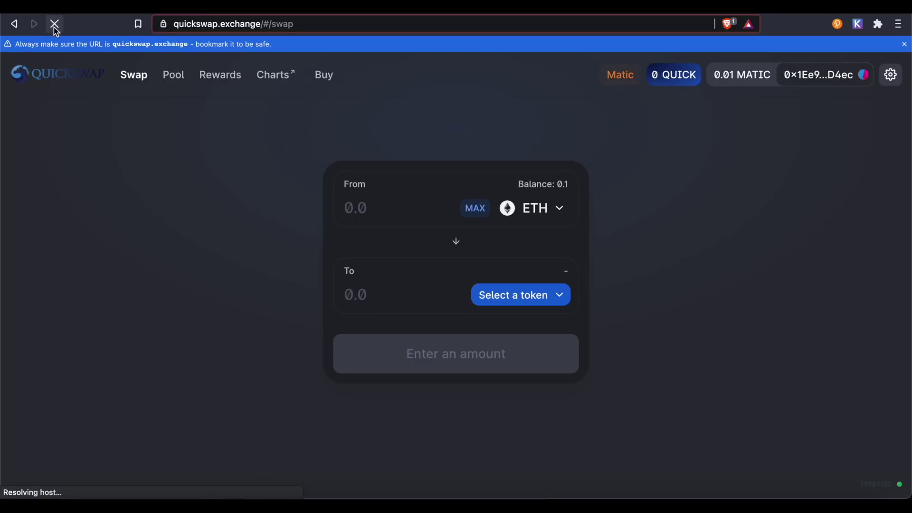
left_click(546, 209)
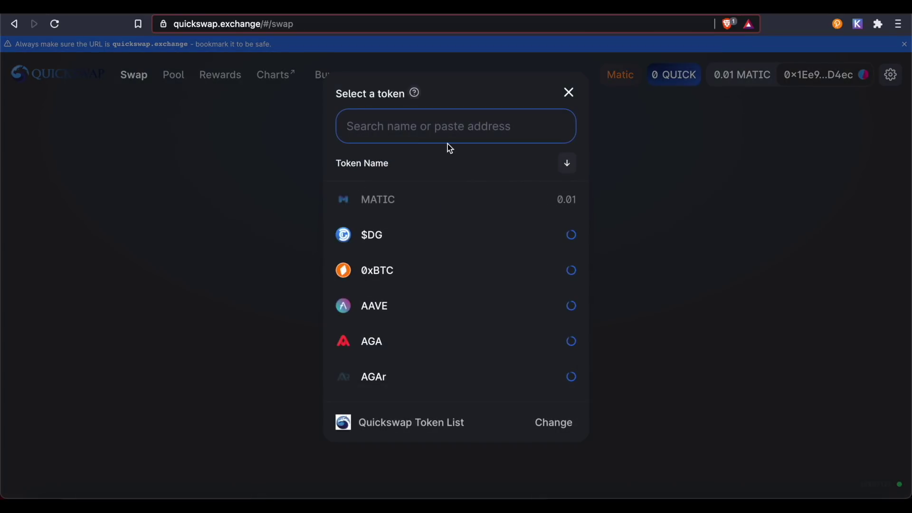
type("eth")
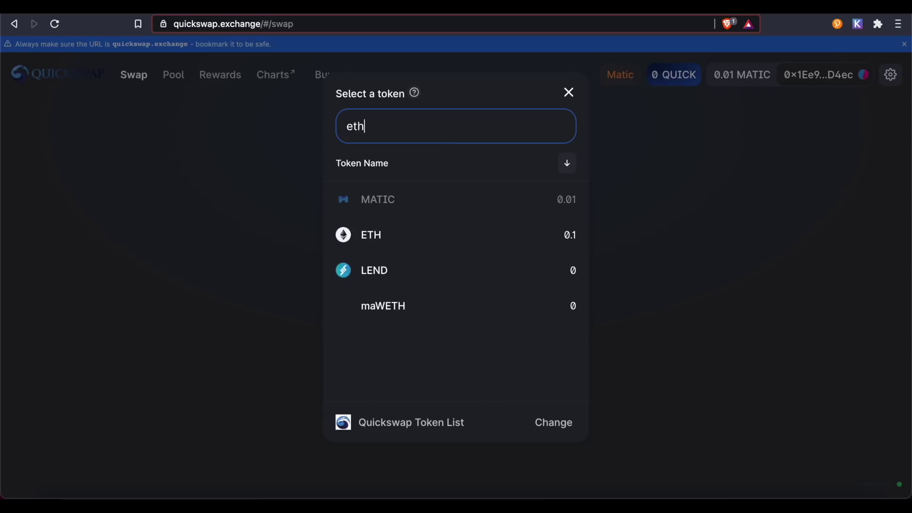
left_click(472, 245)
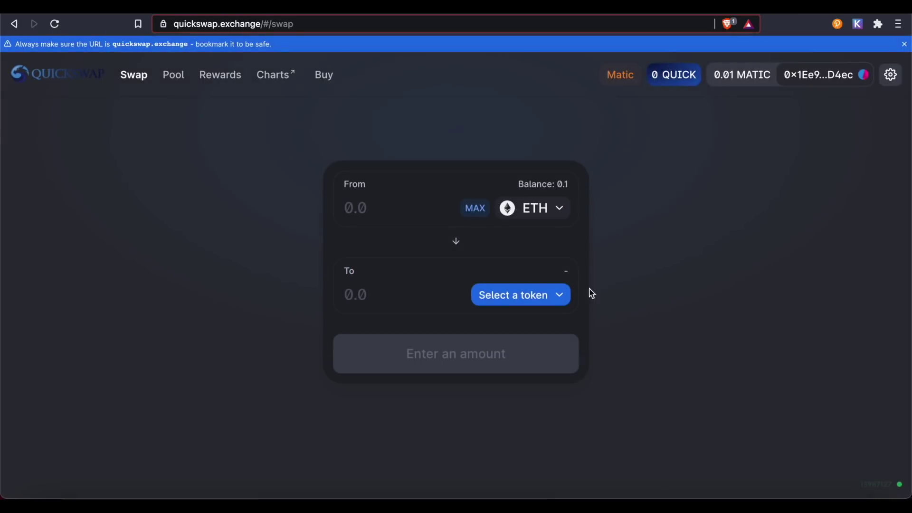
Choose USDT as the token to receive and set the amount to receive to 100.
left_click(554, 296)
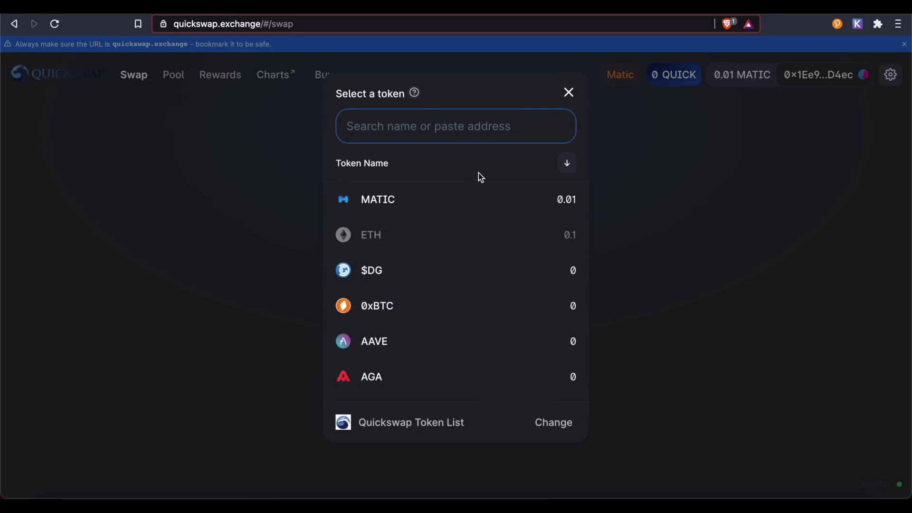
type("te")
left_click(442, 237)
left_click(398, 293)
type("100")
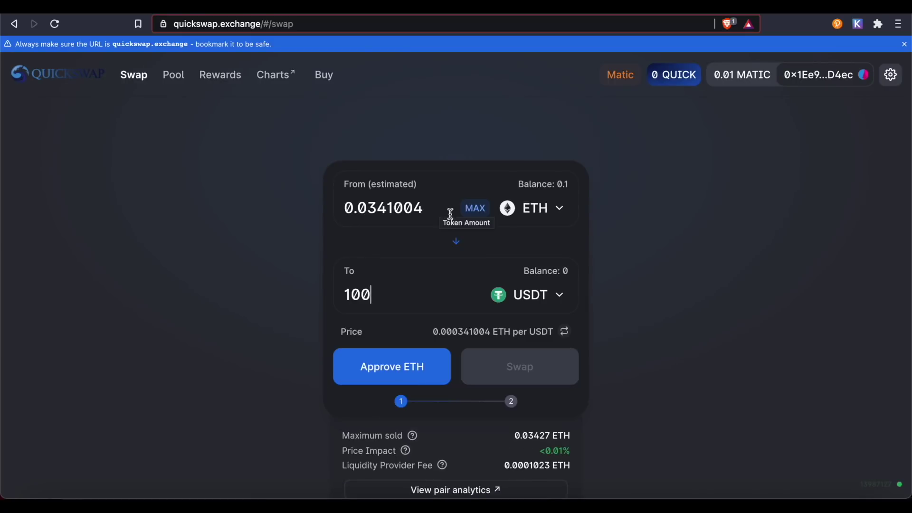
Approve QuickSwap's spending of ETH, confirm the permission in the wallet after checking its fee, and check the pending approval.
left_click(387, 365)
scroll(840, 256, "down", 1)
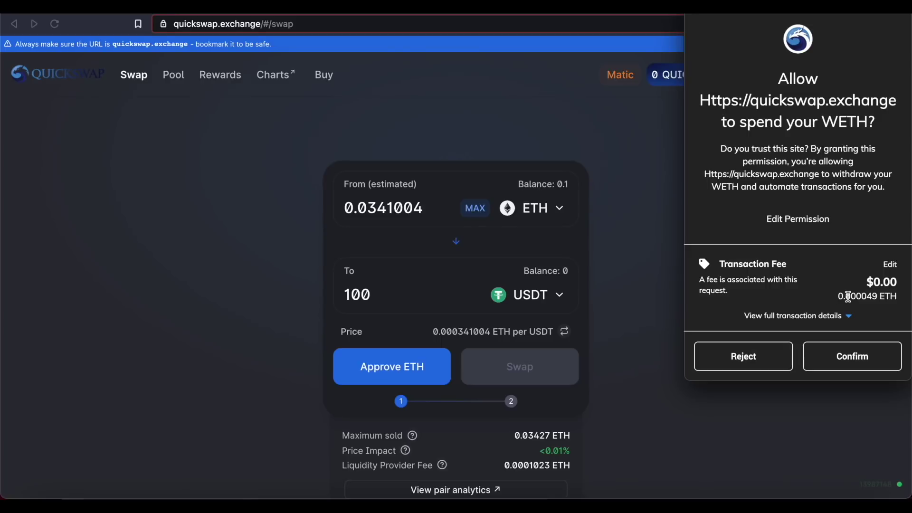
double_click(888, 297)
left_click(858, 358)
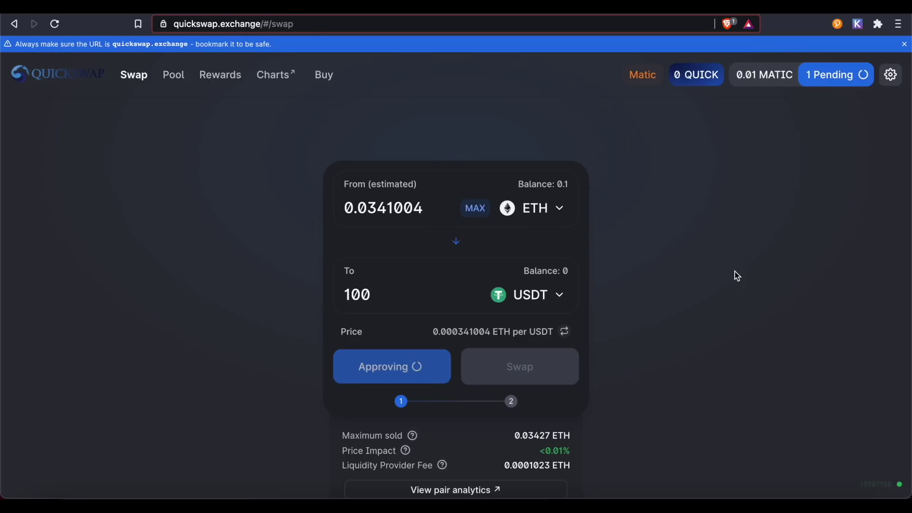
left_click(815, 75)
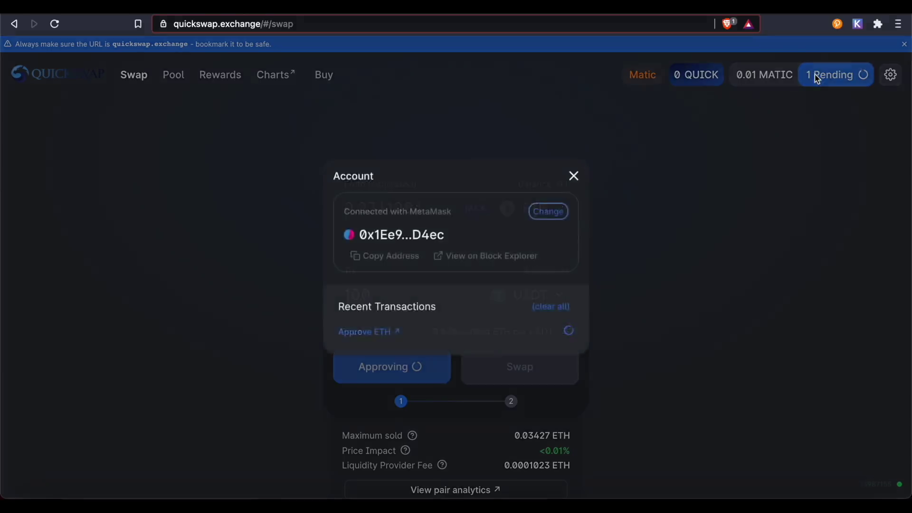
left_click(619, 273)
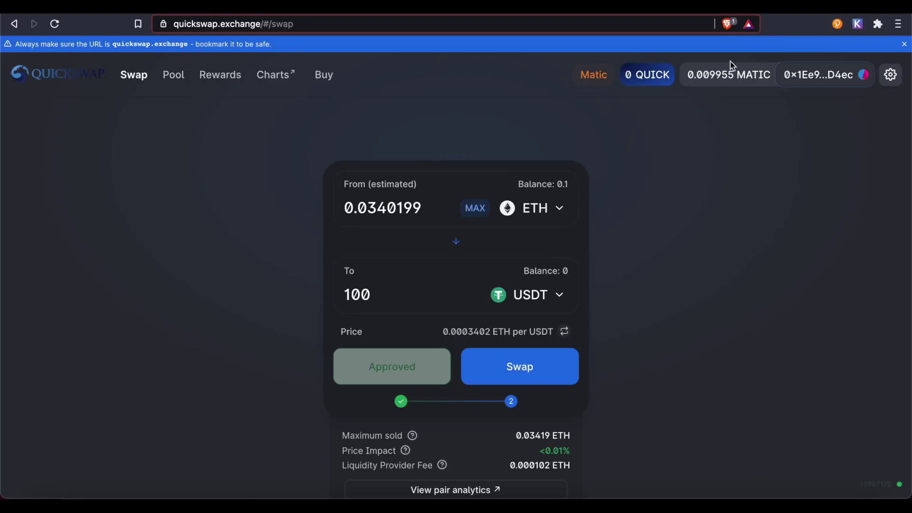
Swap ETH for 100 USDT on QuickSwap, confirm the transaction in the wallet, and close the submission notice.
left_click(540, 368)
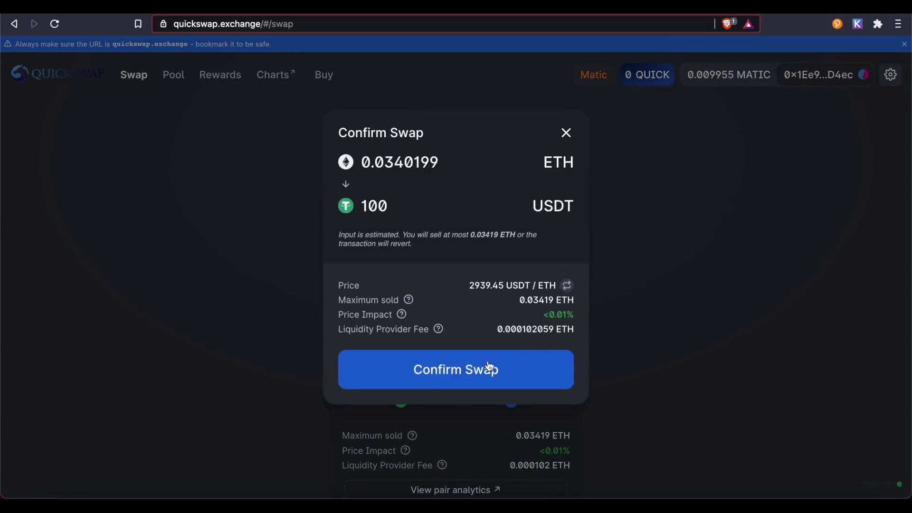
left_click(472, 364)
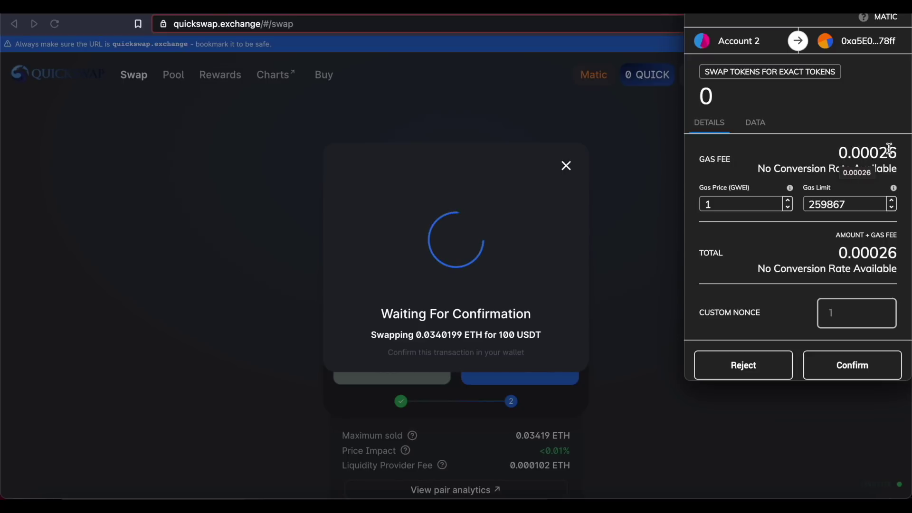
left_click(860, 367)
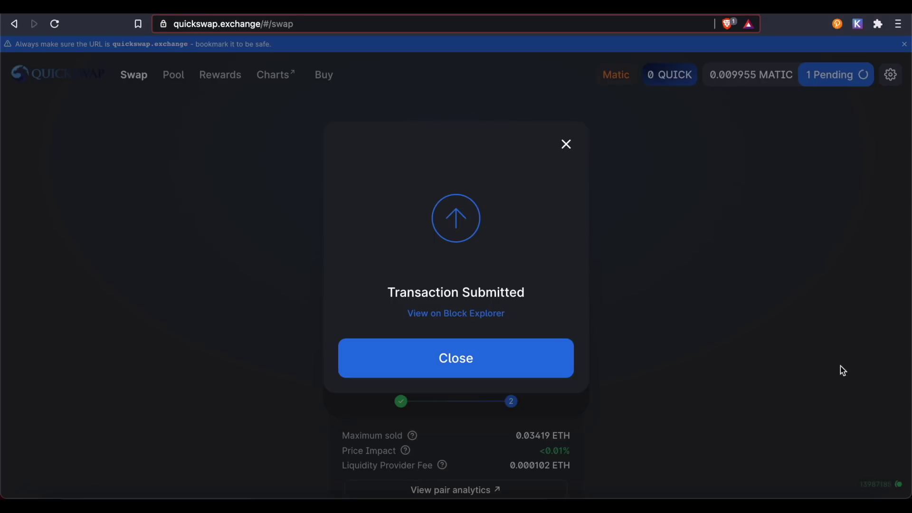
left_click(511, 362)
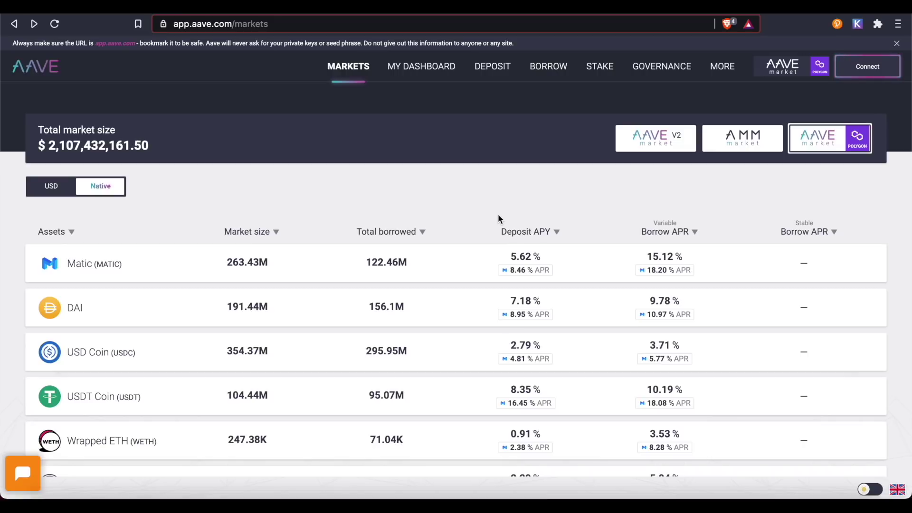
On Aave, connect the browser wallet with Polygon Mainnet as the preferred network and choose the Aave Polygon market.
left_click(871, 70)
left_click(494, 140)
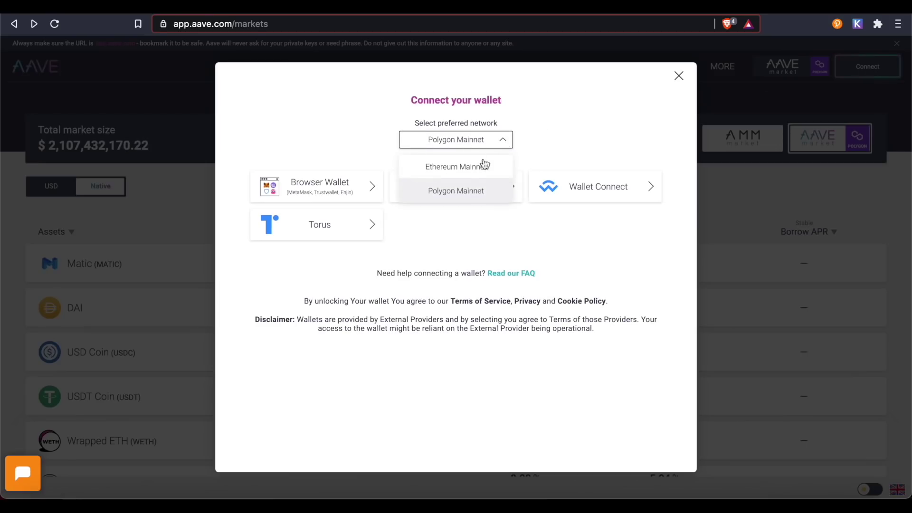
left_click(458, 191)
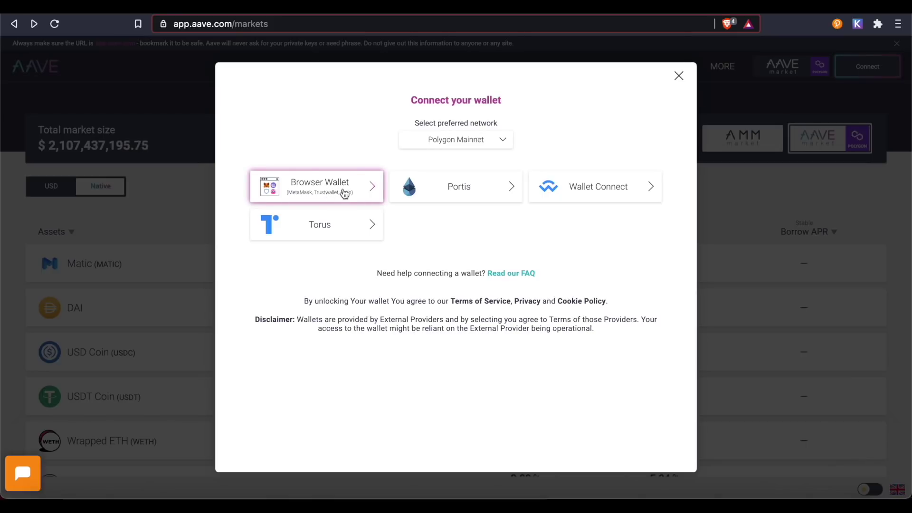
left_click(344, 193)
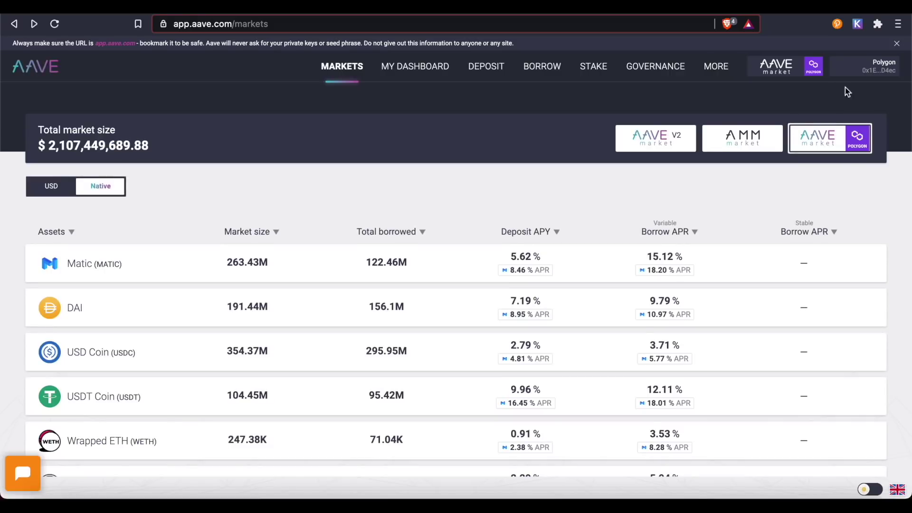
left_click(792, 69)
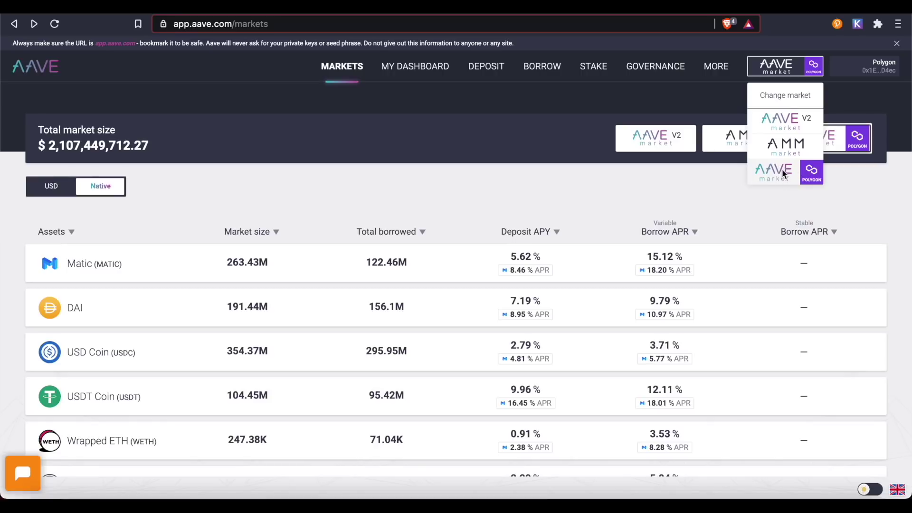
left_click(813, 172)
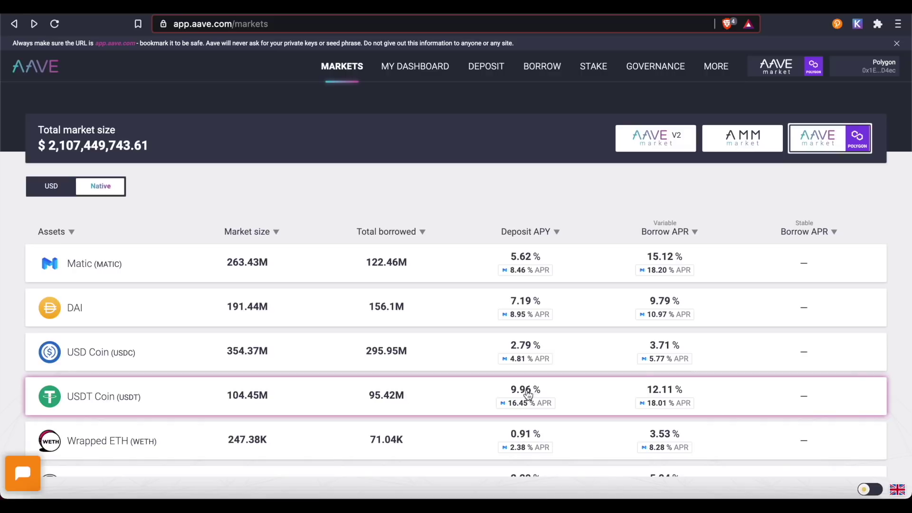
Check the USDT reward rate, start a USDT deposit with the maximum amount of 100, and continue to the deposit overview.
mouse_move(518, 408)
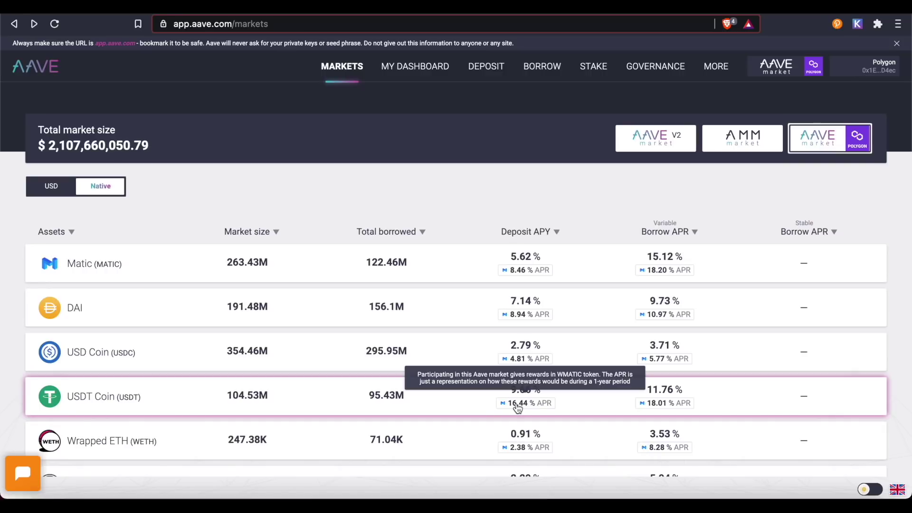
left_click(142, 400)
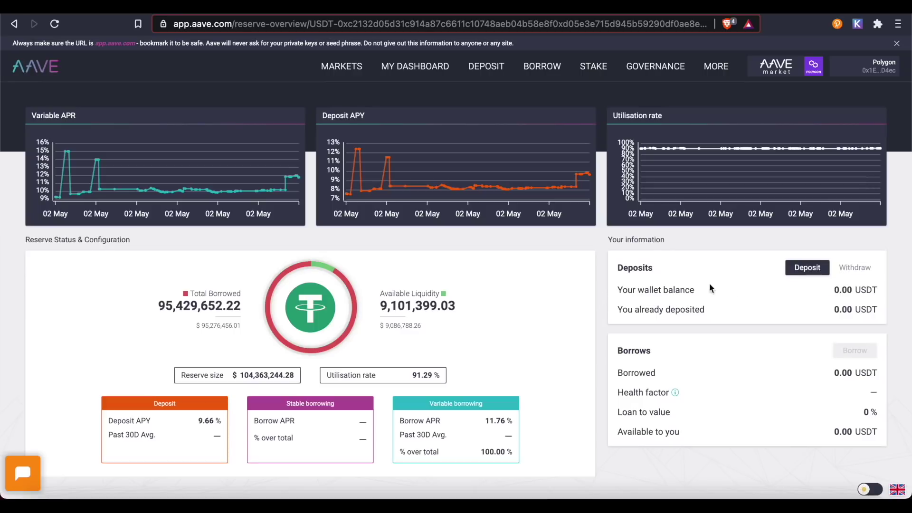
left_click(806, 268)
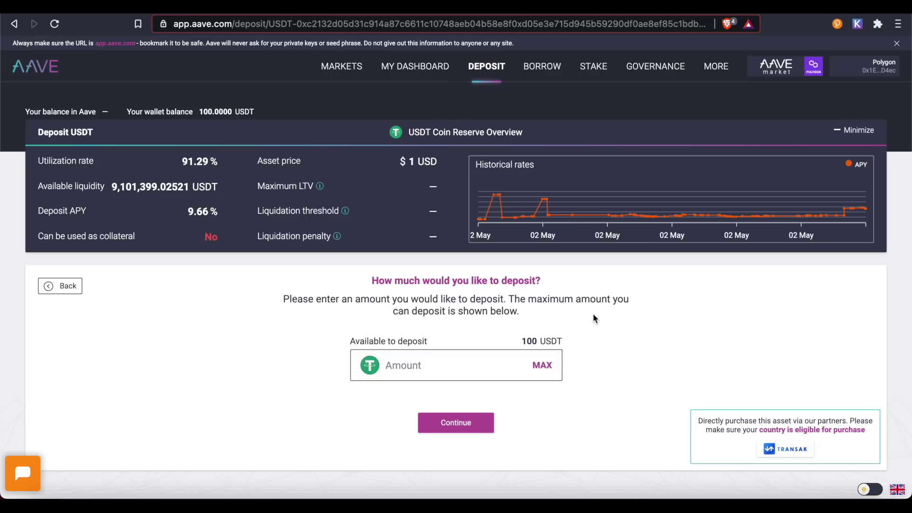
left_click(547, 368)
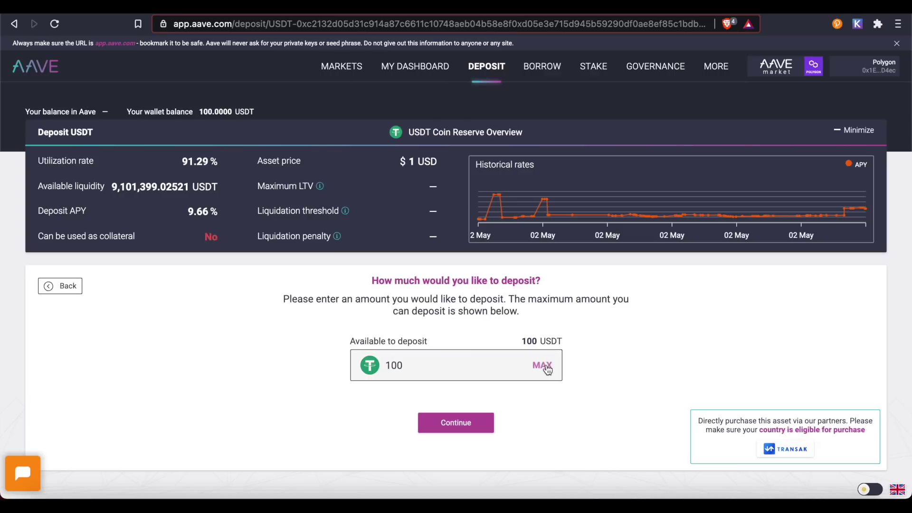
left_click(480, 429)
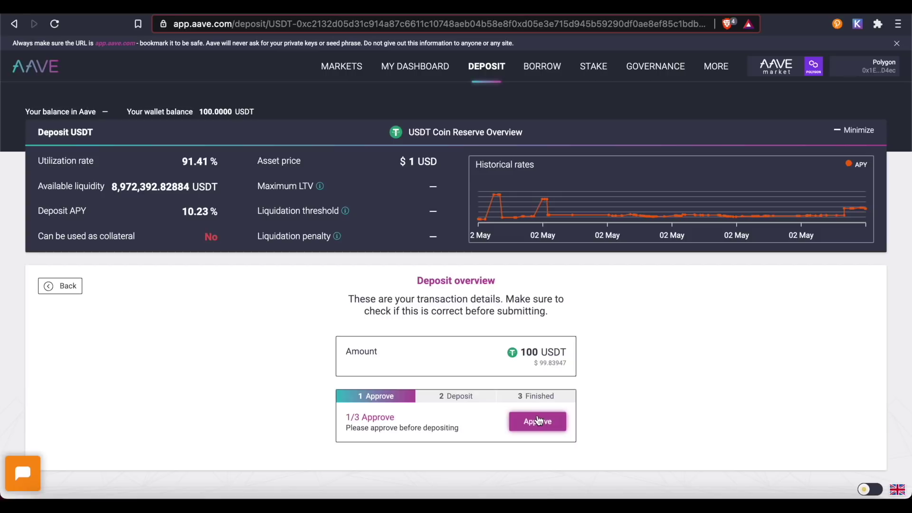
Approve Aave's spending of USDT and submit the 100 USDT deposit, confirming both transactions in the wallet.
left_click(556, 420)
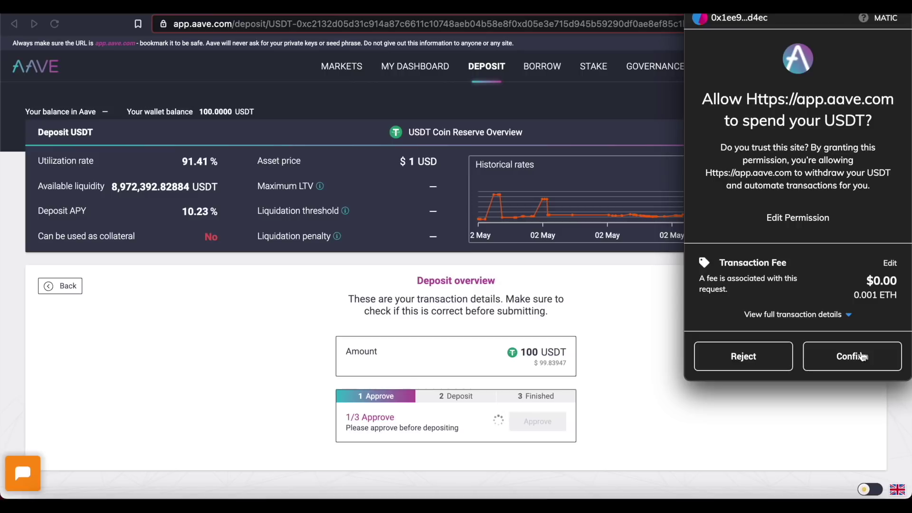
left_click(860, 353)
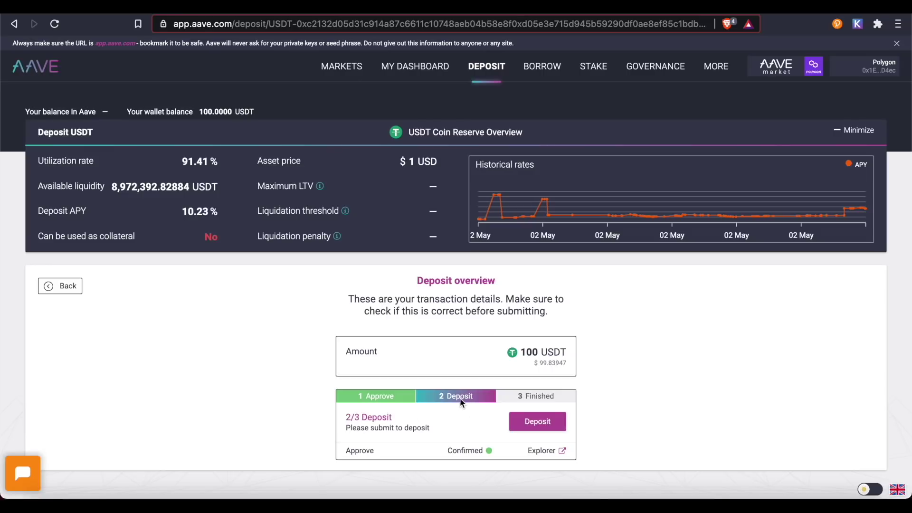
left_click(537, 422)
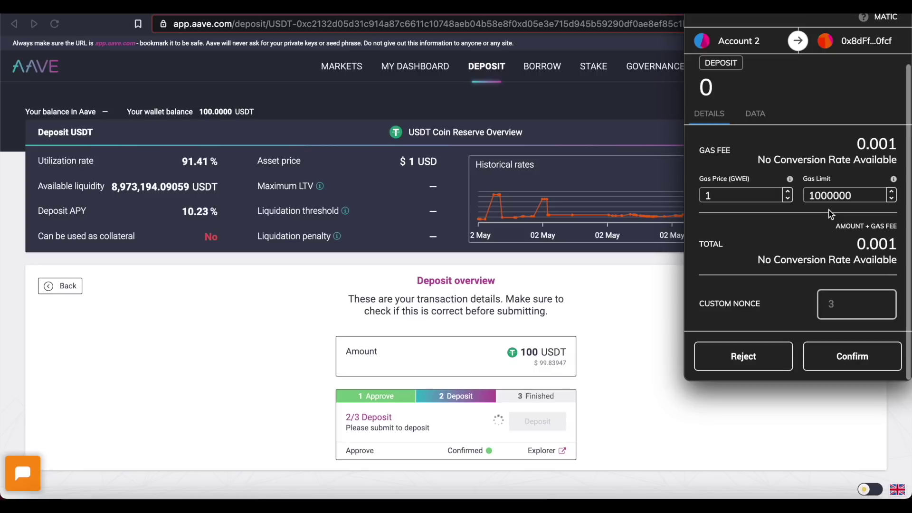
left_click(845, 354)
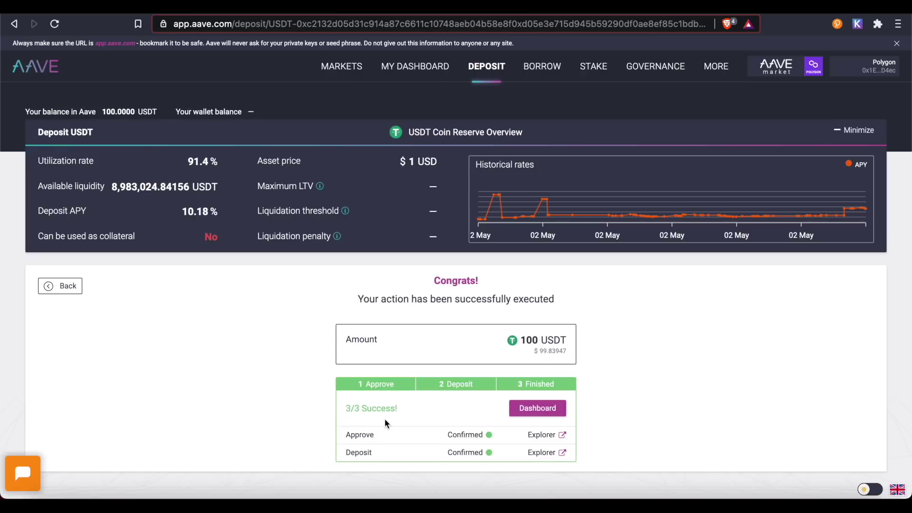
Go to the Aave dashboard and check the USDT deposit's APY and its WMATIC reward APR.
left_click(526, 409)
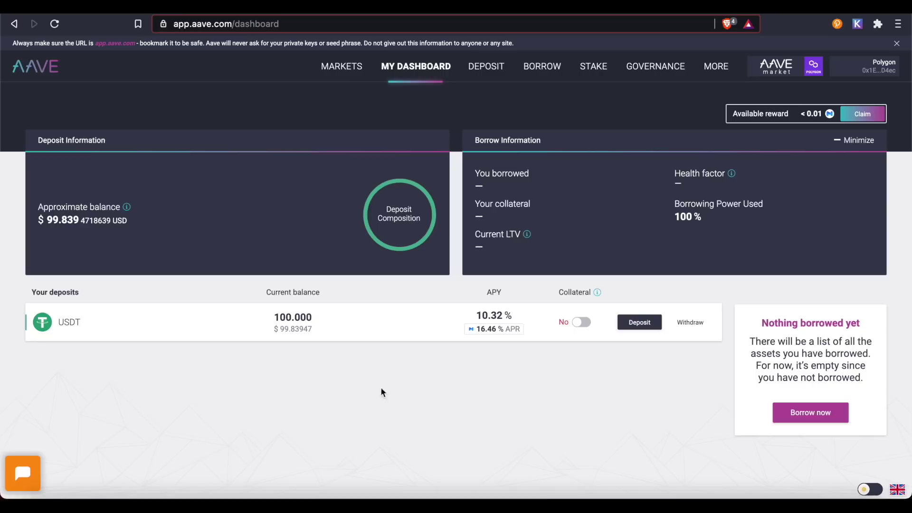
left_click_drag(474, 315, 513, 315)
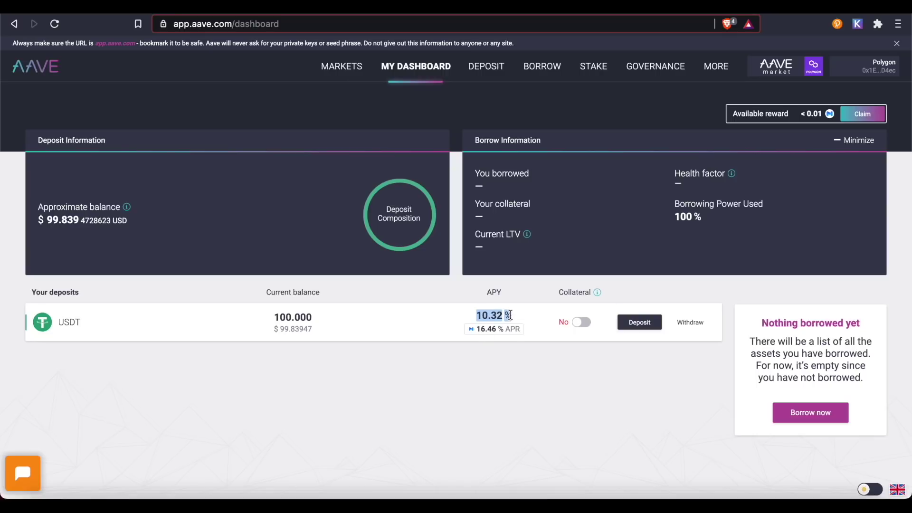
left_click(509, 366)
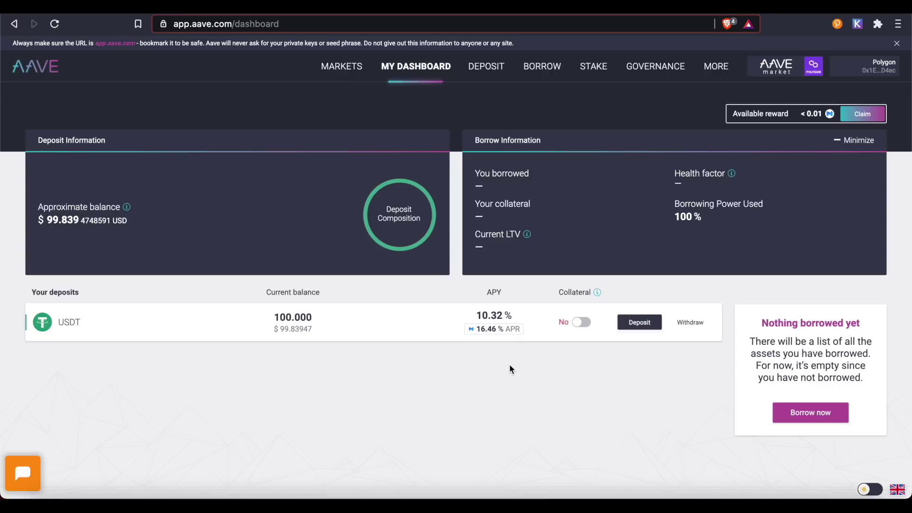
mouse_move(488, 332)
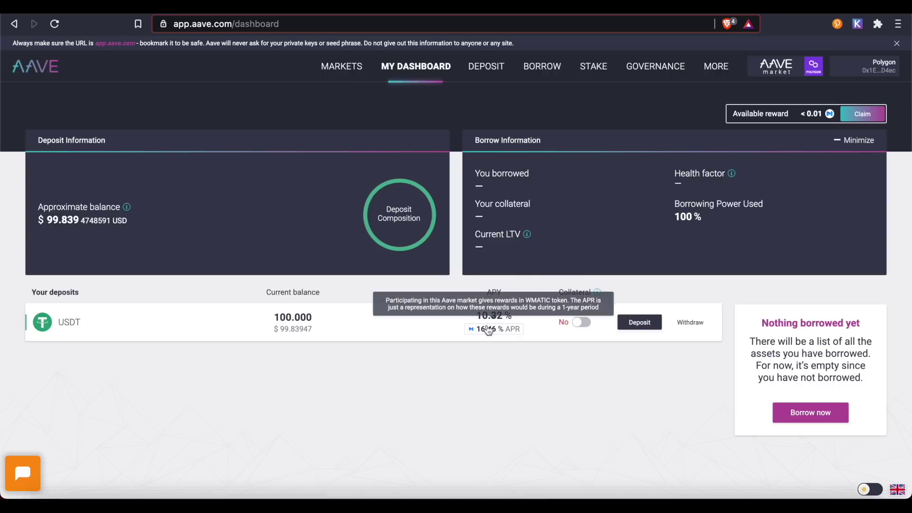